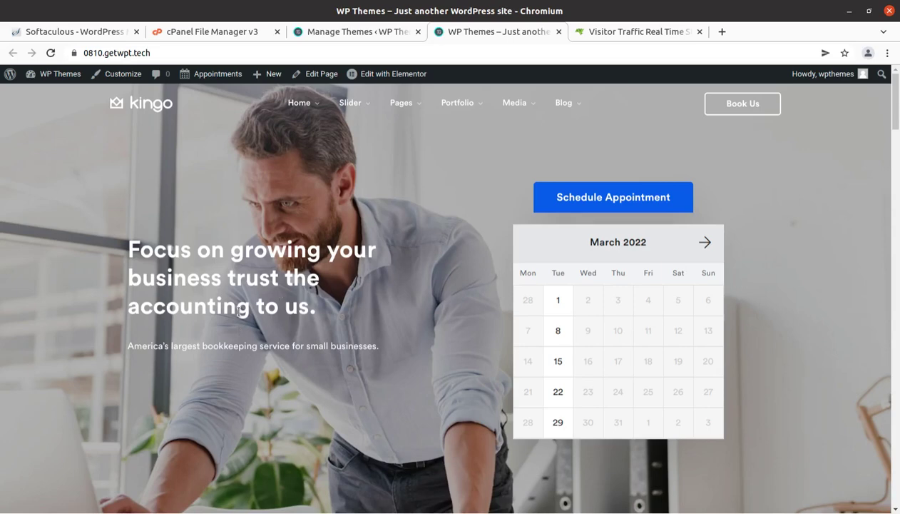
# - Browse the Kingo homepage past the appointment calendar to the call-back form and footer
pyautogui.scroll(-1, 251, 280)
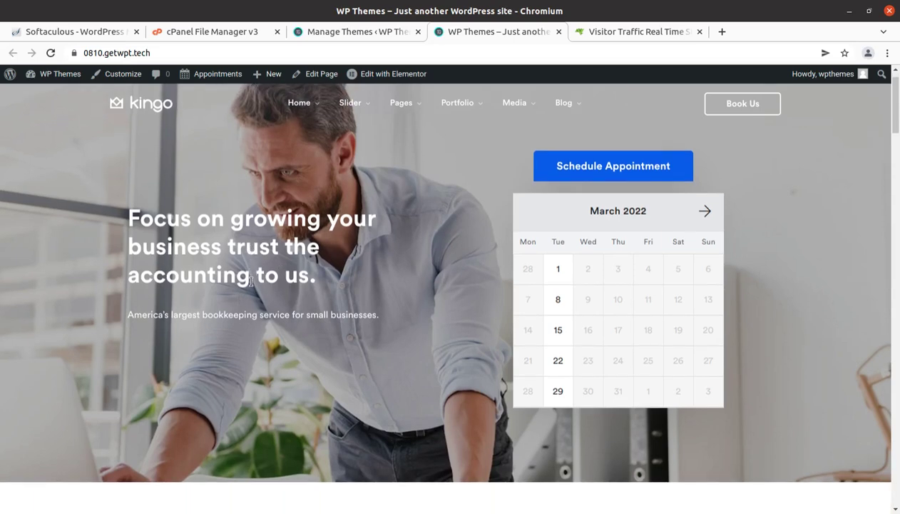
pyautogui.scroll(-2, 251, 280)
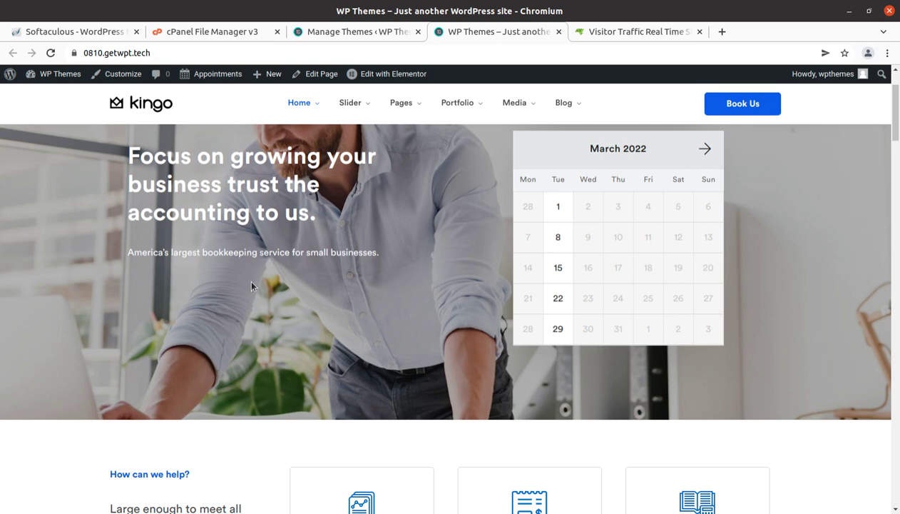
pyautogui.scroll(-3, 251, 286)
pyautogui.scroll(-1, 251, 286)
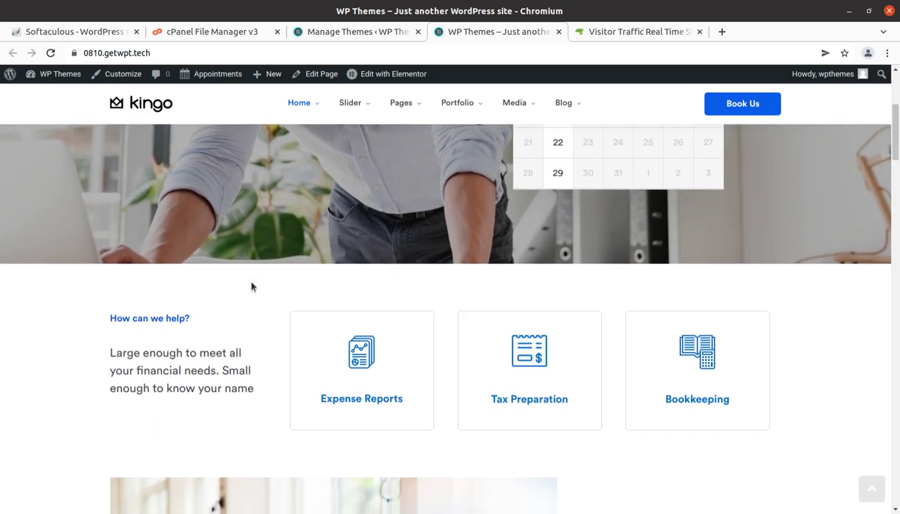
pyautogui.scroll(-1, 251, 286)
pyautogui.scroll(-1, 251, 286)
pyautogui.scroll(-1, 251, 286)
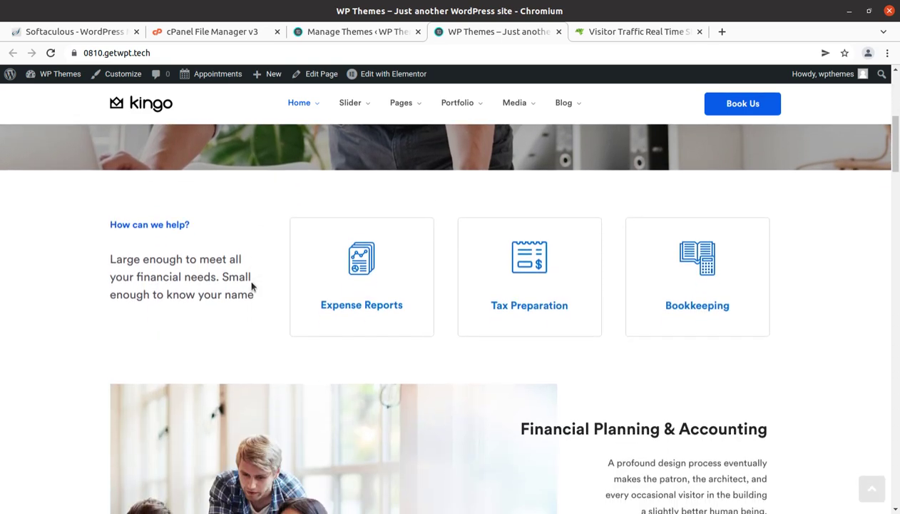
pyautogui.scroll(-1, 251, 286)
pyautogui.scroll(-2, 251, 286)
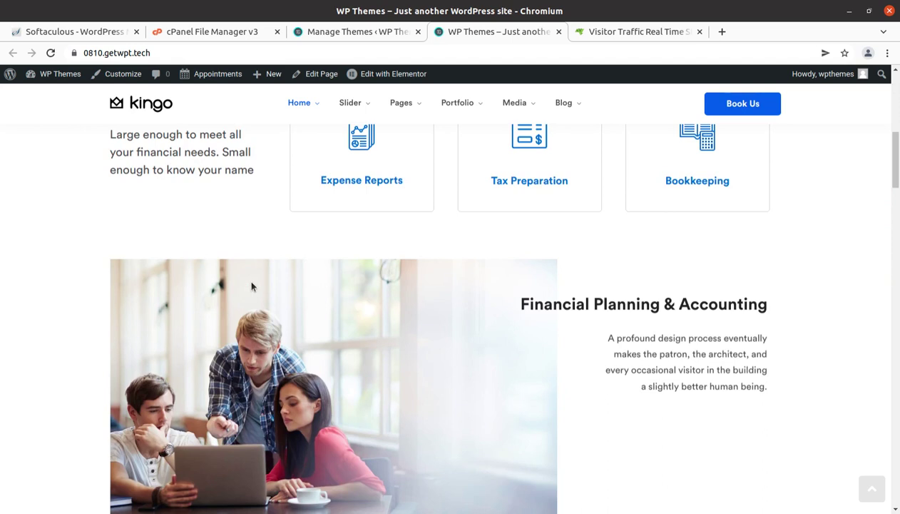
pyautogui.scroll(-2, 251, 286)
pyautogui.scroll(-2, 251, 286)
pyautogui.scroll(-2, 251, 286)
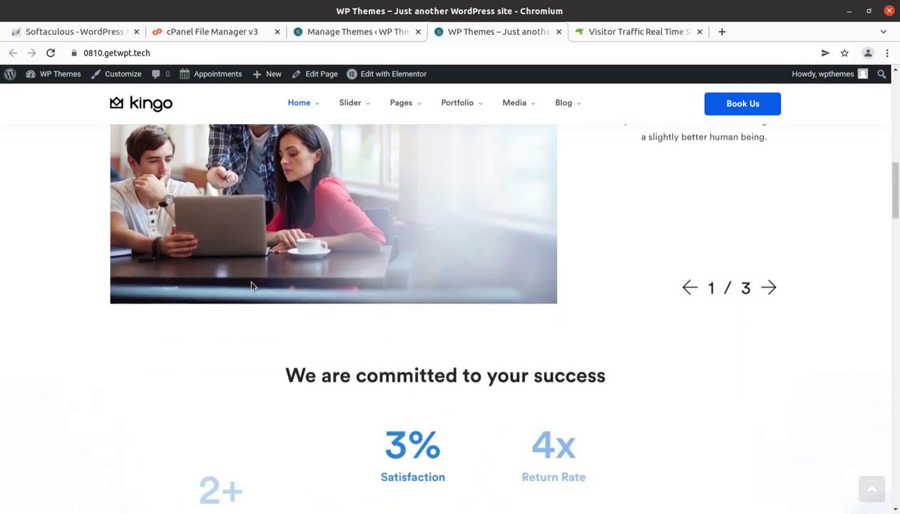
pyautogui.scroll(-2, 251, 286)
pyautogui.scroll(-3, 251, 286)
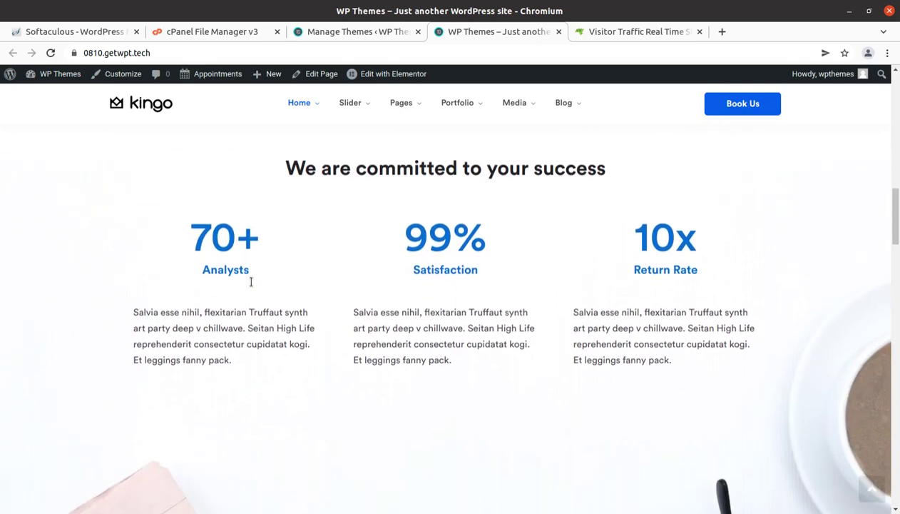
pyautogui.scroll(-1, 251, 281)
pyautogui.scroll(-1, 251, 281)
pyautogui.scroll(-2, 251, 284)
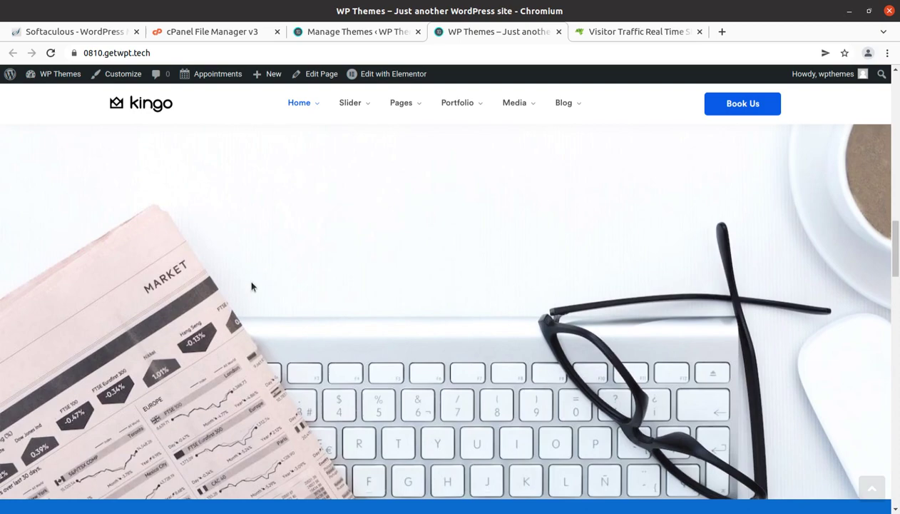
pyautogui.scroll(-1, 251, 286)
pyautogui.scroll(-1, 251, 286)
pyautogui.scroll(-1, 251, 286)
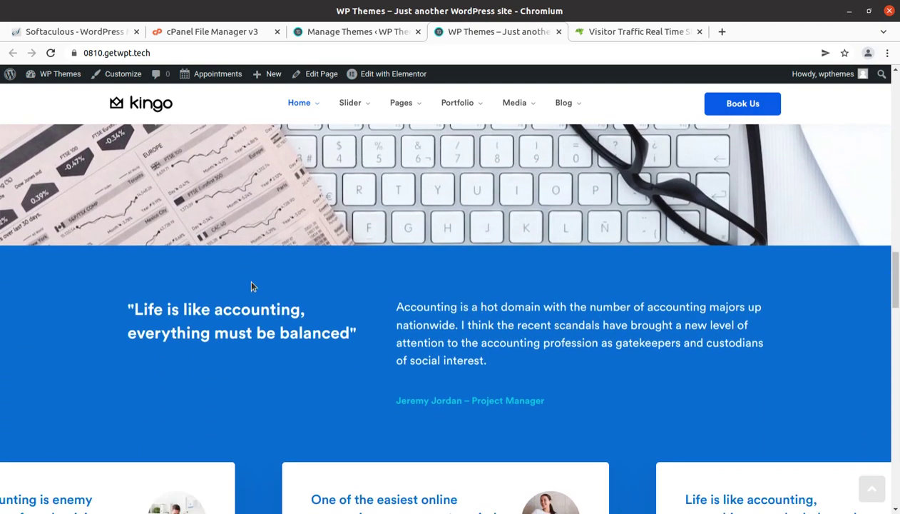
pyautogui.scroll(-1, 251, 286)
pyautogui.scroll(-1, 251, 286)
pyautogui.scroll(-1, 251, 286)
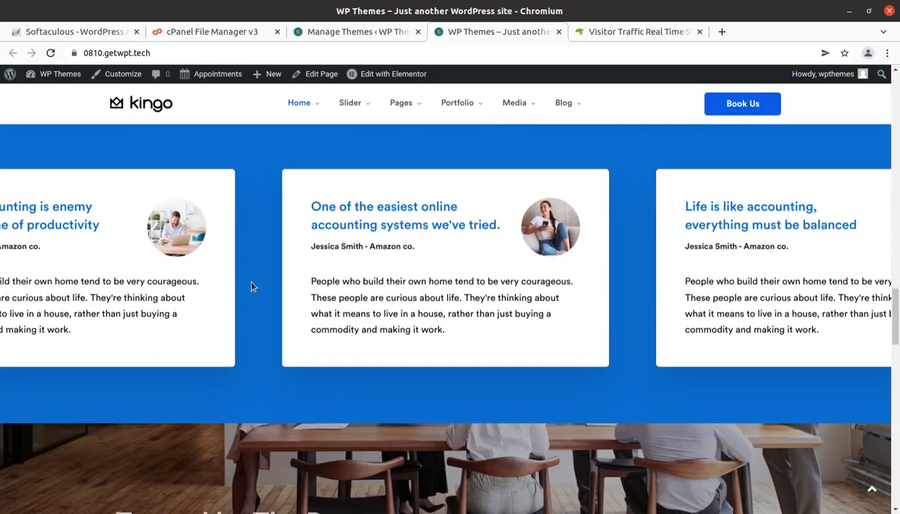
pyautogui.scroll(-1, 251, 286)
pyautogui.scroll(-1, 251, 286)
pyautogui.scroll(-1, 251, 286)
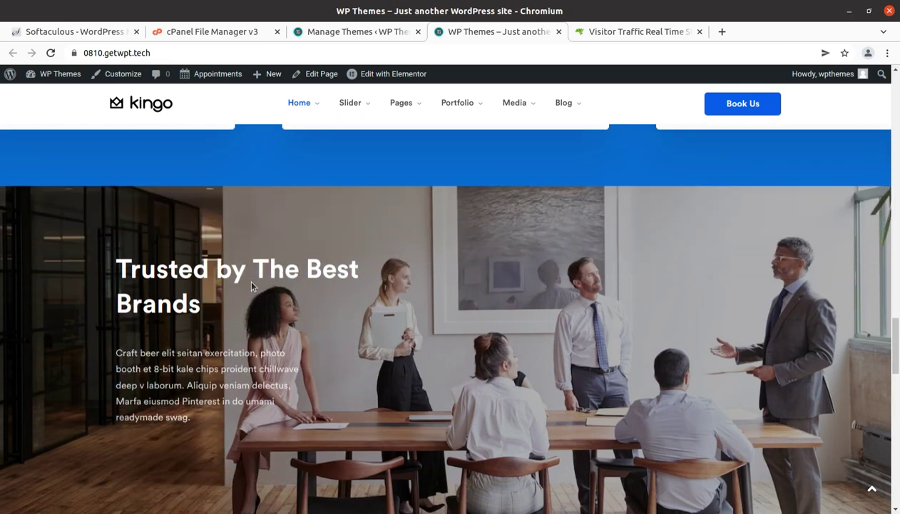
pyautogui.scroll(-1, 251, 286)
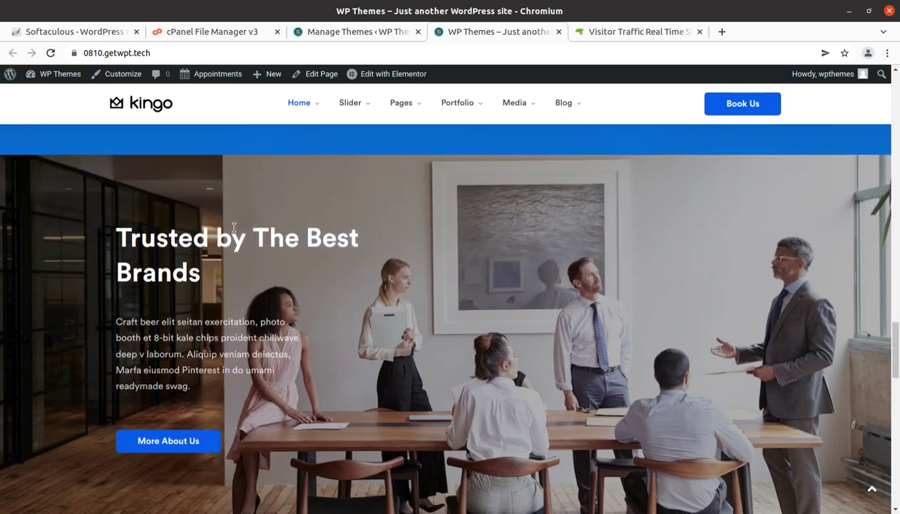
pyautogui.scroll(-1, 233, 227)
pyautogui.scroll(-1, 233, 227)
pyautogui.scroll(-1, 233, 227)
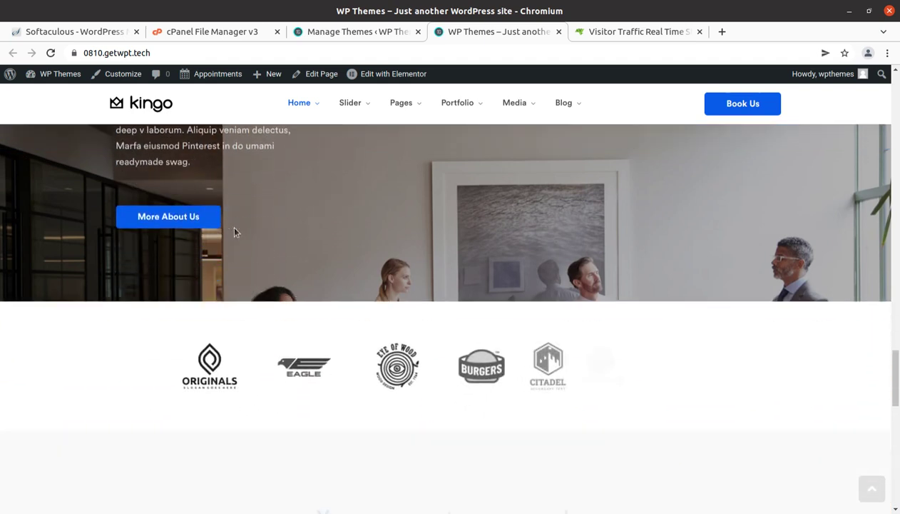
pyautogui.scroll(-1, 234, 227)
pyautogui.scroll(-1, 235, 232)
pyautogui.scroll(-1, 234, 232)
pyautogui.scroll(-1, 234, 232)
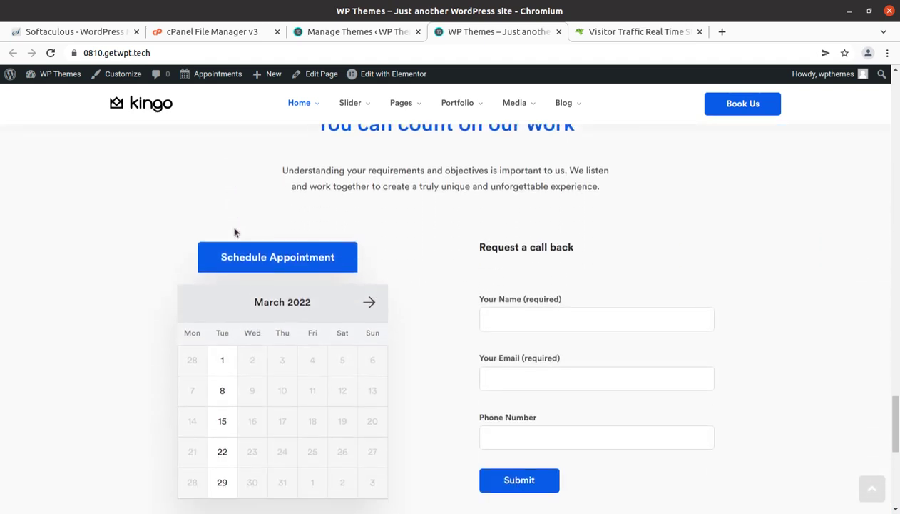
pyautogui.scroll(-1, 234, 232)
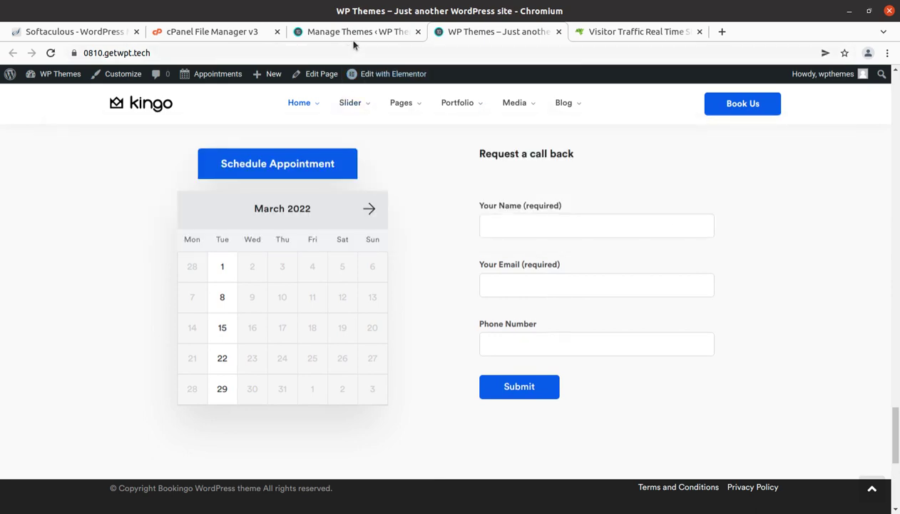
# - Switch to the wp-buy Visitor Traffic Real Time Statistics pro product page
pyautogui.click(604, 32)
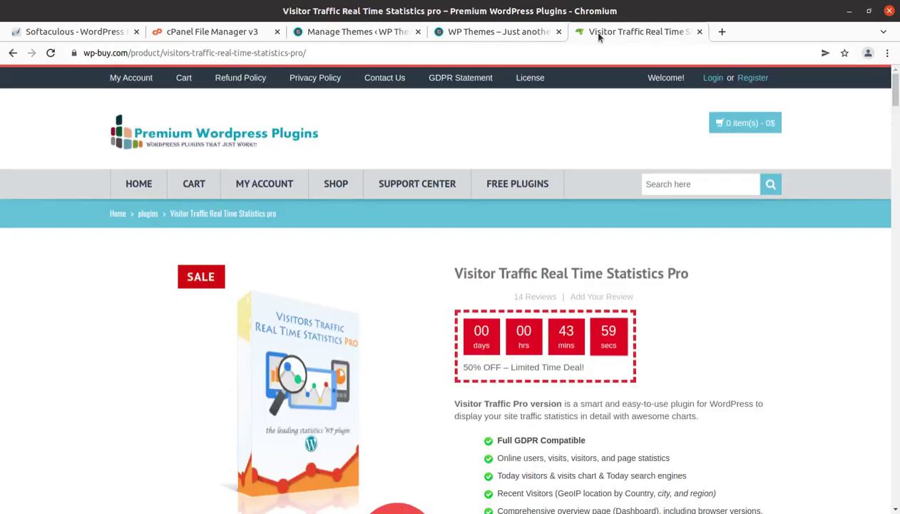
pyautogui.scroll(-1, 285, 205)
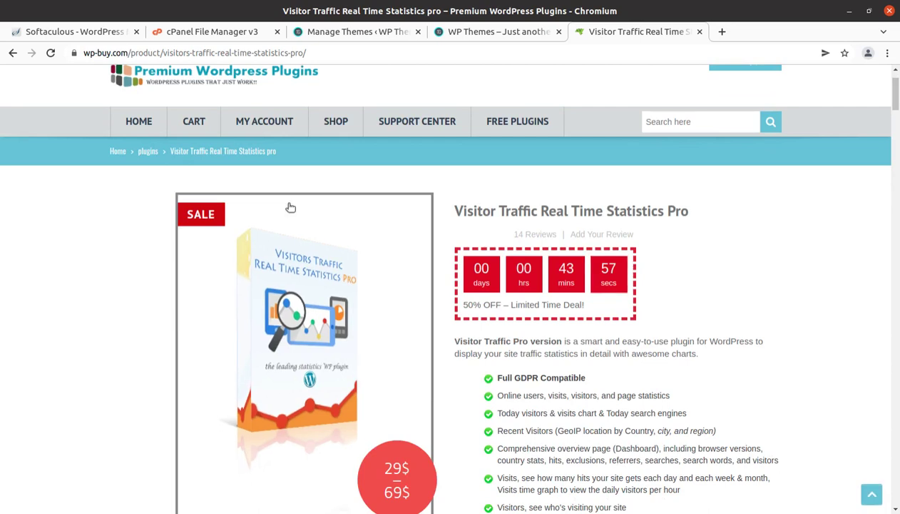
pyautogui.scroll(1, 114, 197)
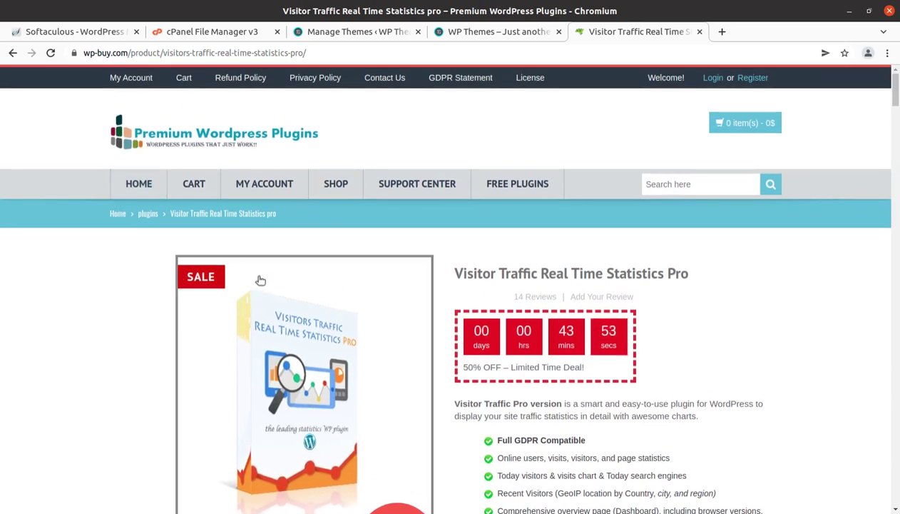
pyautogui.scroll(-1, 258, 277)
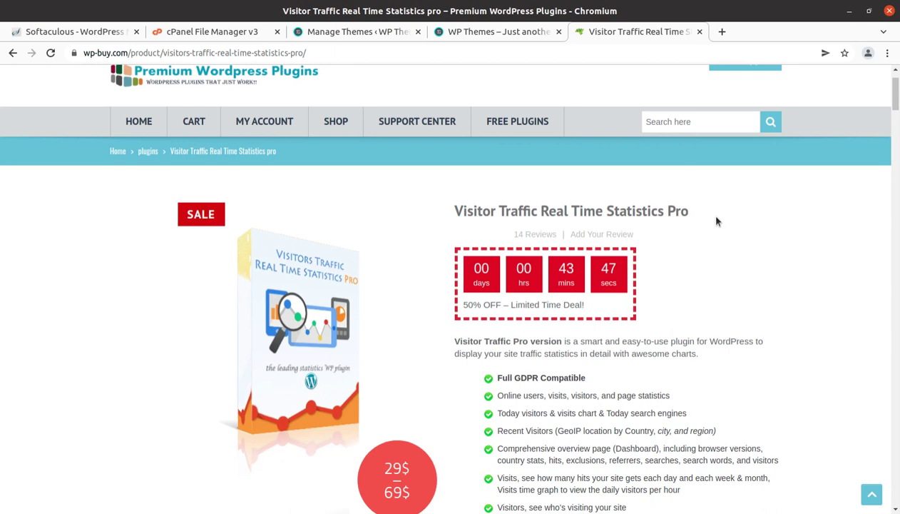
# - Read down through the feature list to the plugin's dashboard screenshot
pyautogui.scroll(-1, 717, 221)
pyautogui.scroll(-2, 717, 221)
pyautogui.scroll(-1, 717, 221)
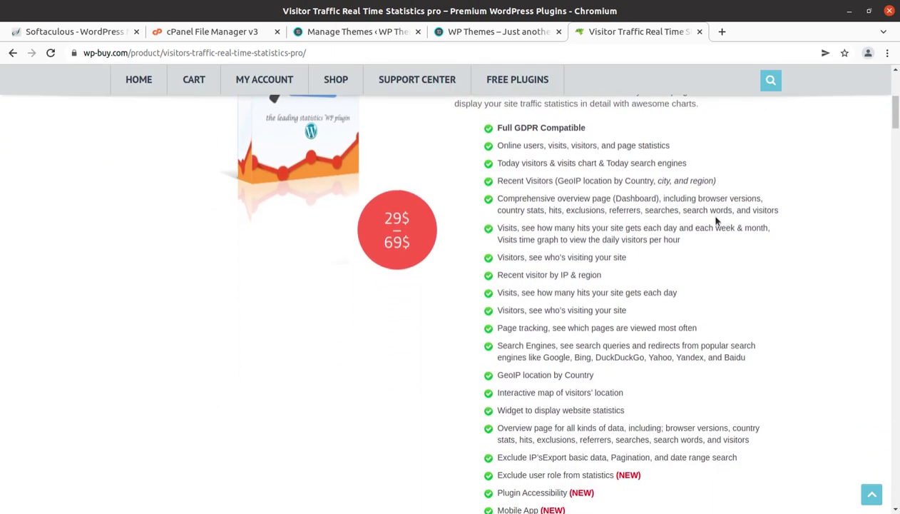
pyautogui.scroll(-1, 717, 221)
pyautogui.scroll(-1, 717, 222)
pyautogui.scroll(-1, 713, 221)
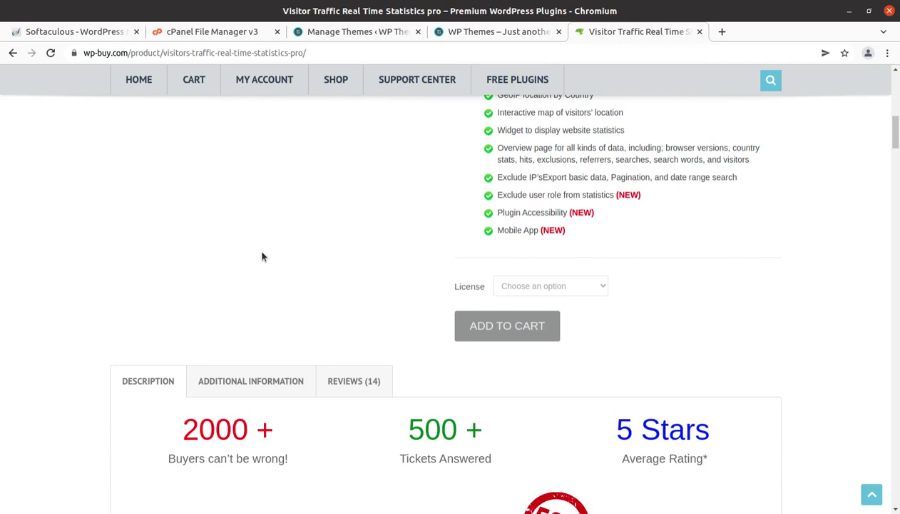
pyautogui.scroll(-1, 262, 256)
pyautogui.scroll(-1, 262, 257)
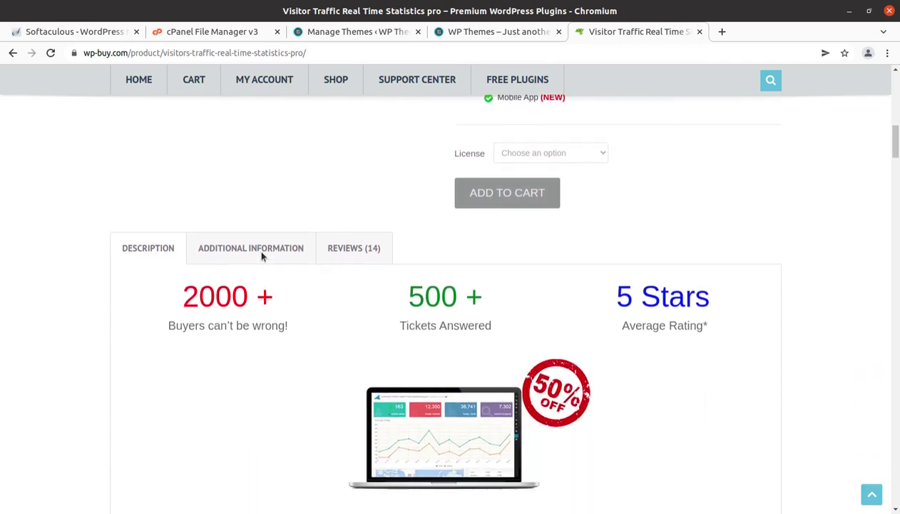
pyautogui.scroll(-1, 261, 256)
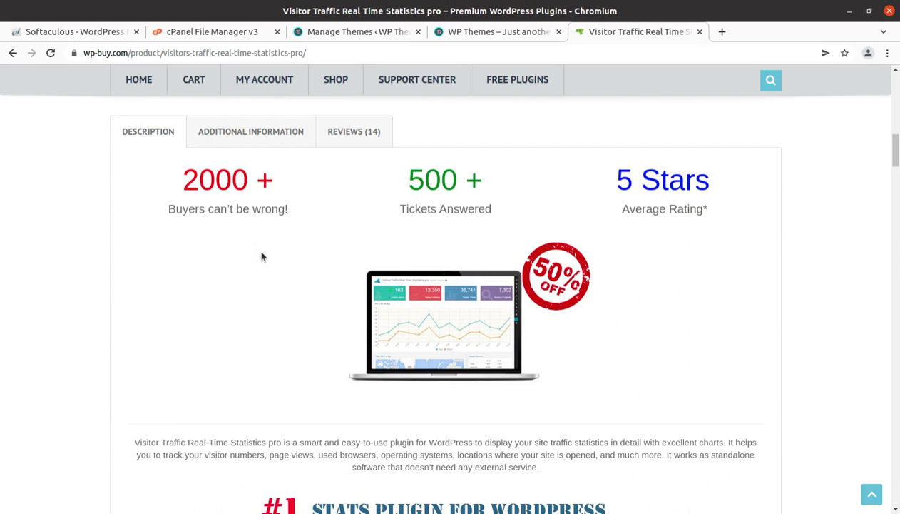
pyautogui.scroll(-1, 262, 256)
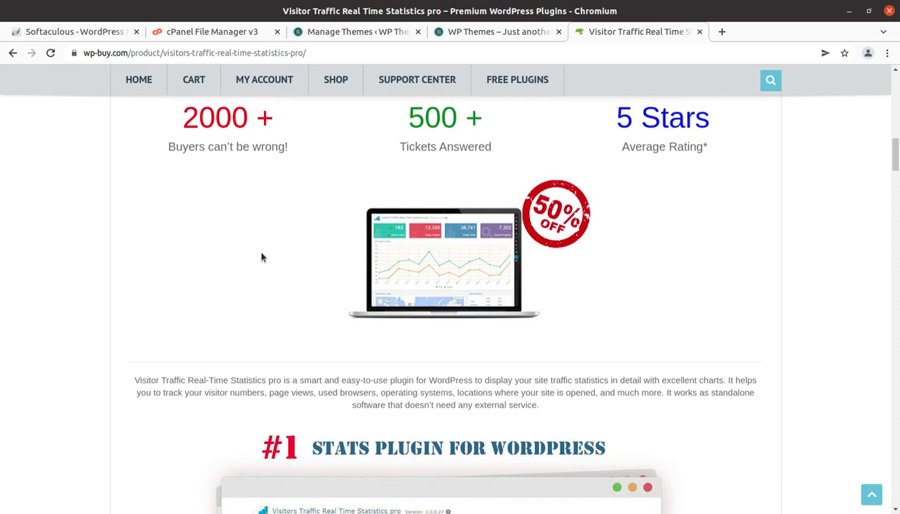
pyautogui.scroll(-1, 262, 257)
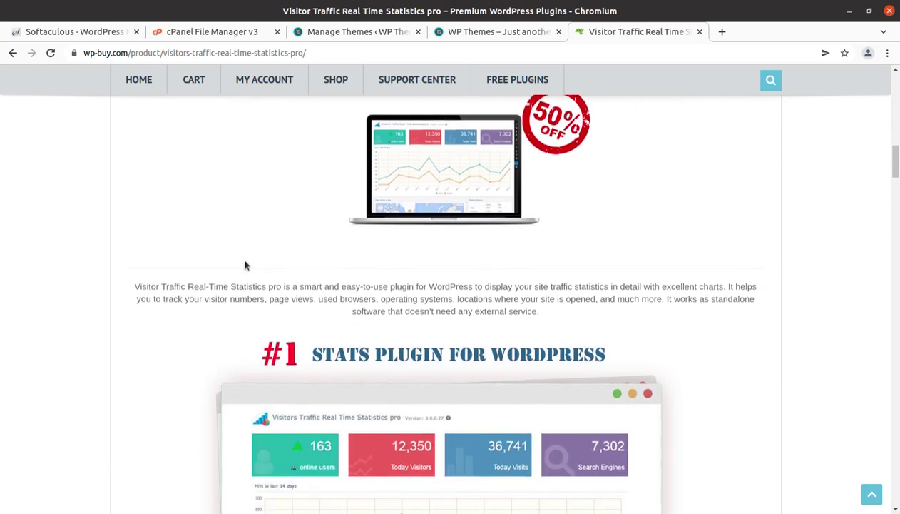
pyautogui.scroll(-2, 245, 265)
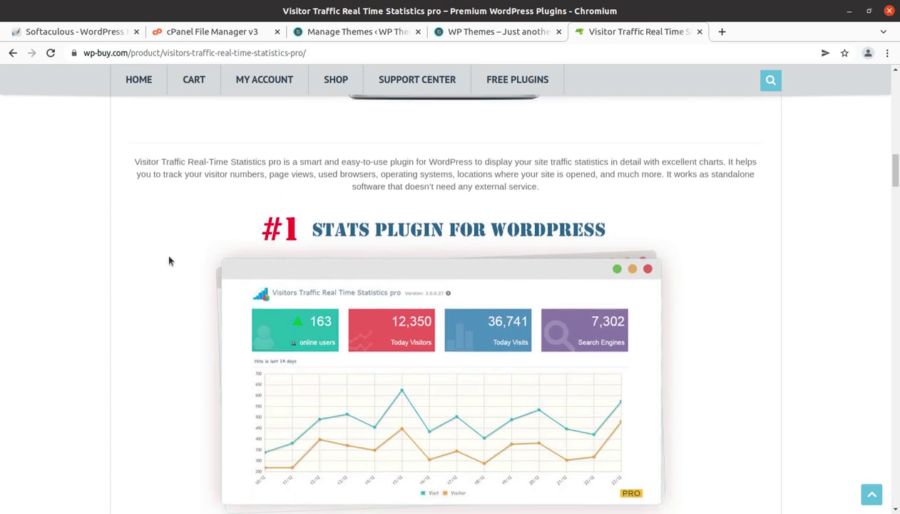
# - Read past the latest search words and summary widget screenshots to the Mobile App preview
pyautogui.scroll(-1, 169, 260)
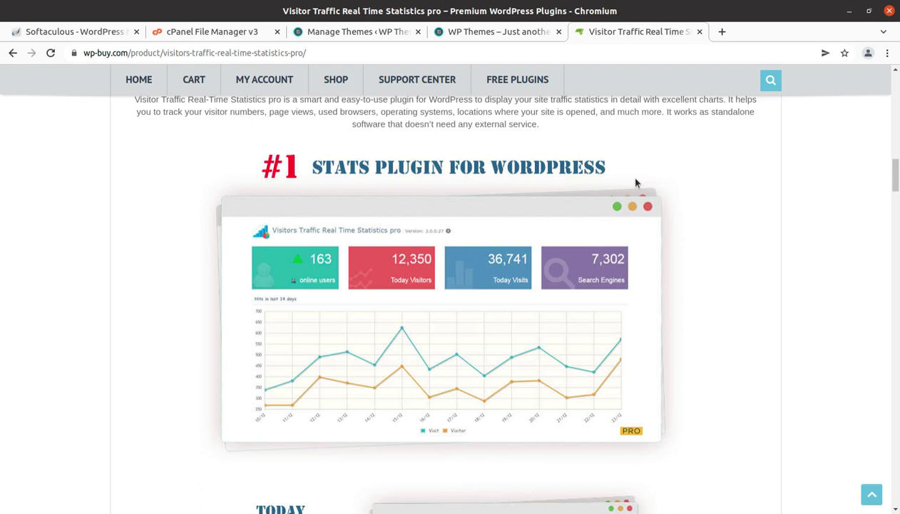
pyautogui.scroll(-1, 636, 183)
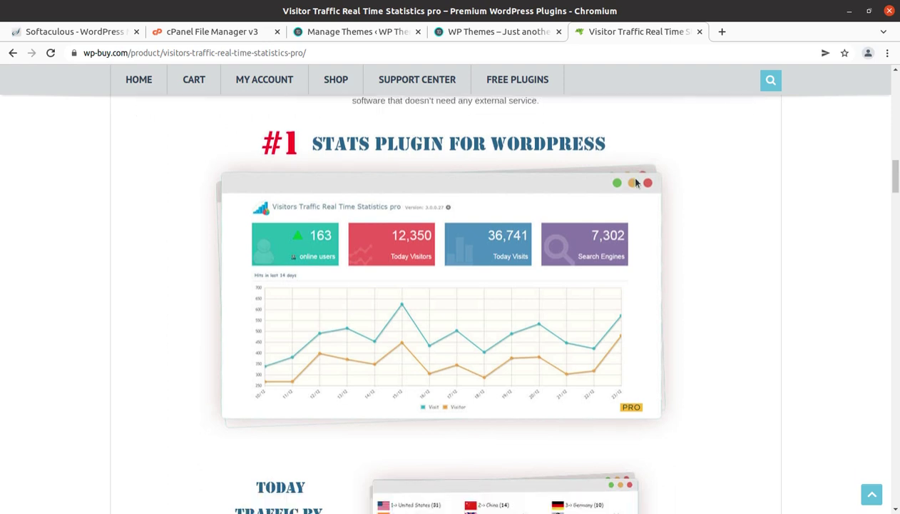
pyautogui.scroll(-2, 636, 182)
pyautogui.scroll(-1, 636, 183)
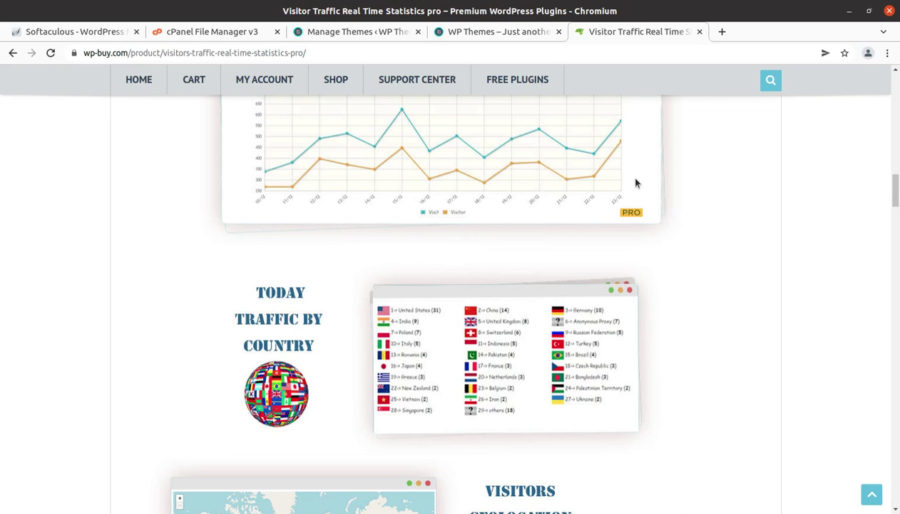
pyautogui.scroll(-1, 631, 178)
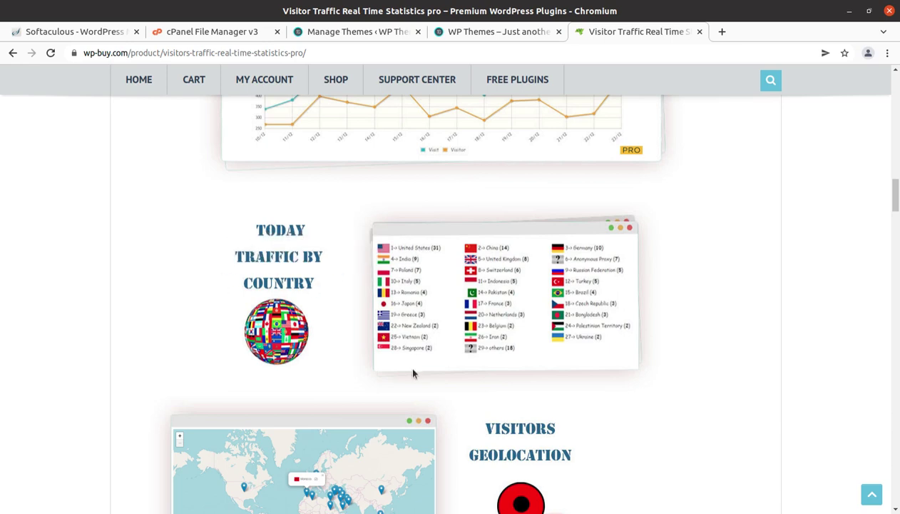
pyautogui.scroll(-2, 587, 306)
pyautogui.scroll(-2, 581, 262)
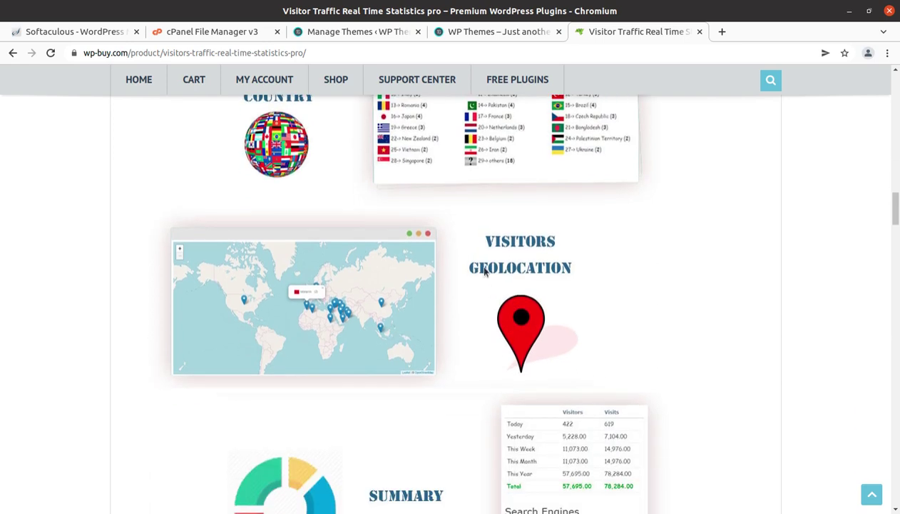
pyautogui.scroll(-3, 627, 268)
pyautogui.scroll(-2, 542, 261)
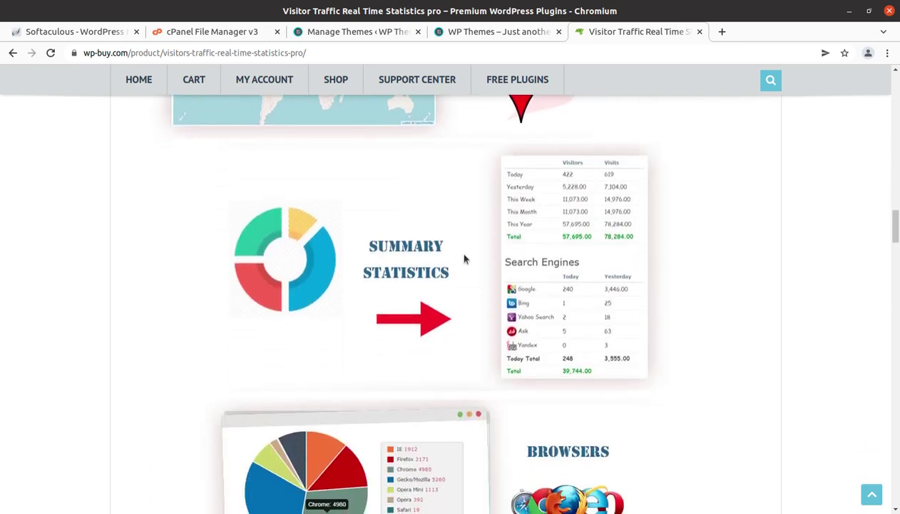
pyautogui.scroll(-2, 462, 280)
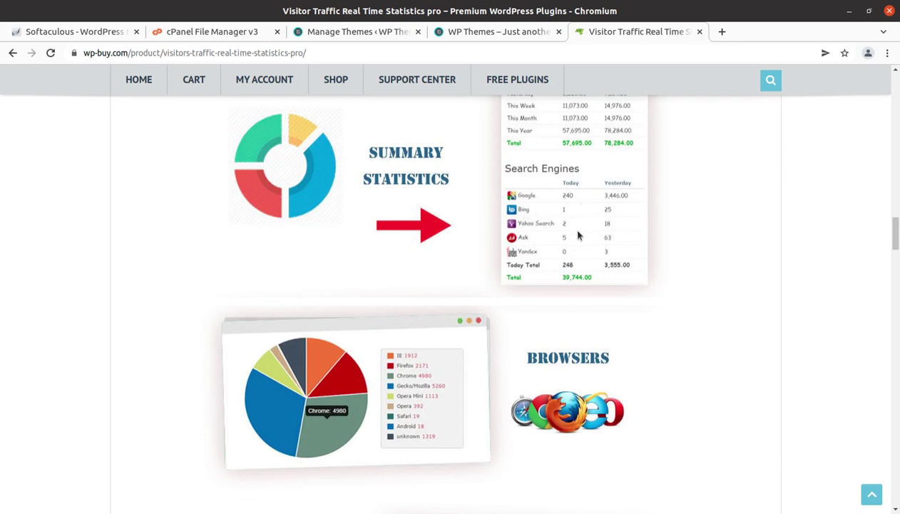
pyautogui.scroll(-2, 578, 235)
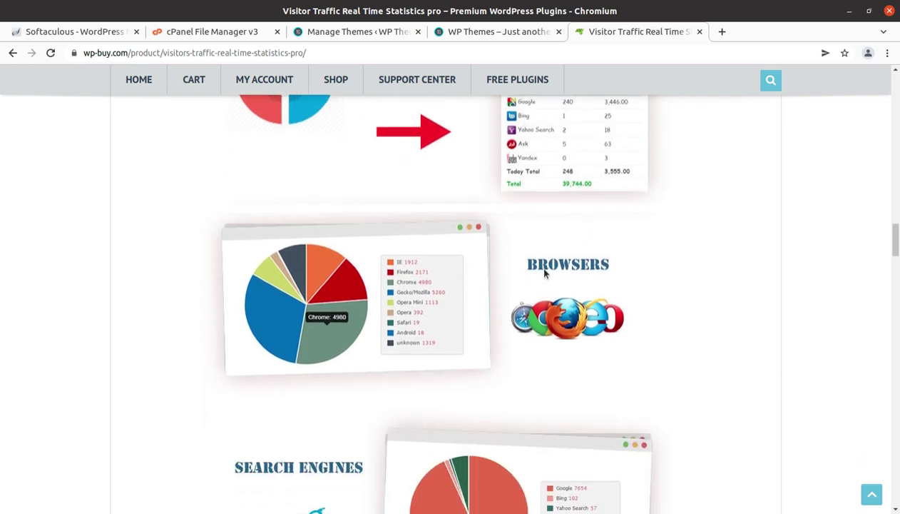
pyautogui.scroll(-1, 611, 269)
pyautogui.scroll(-2, 603, 271)
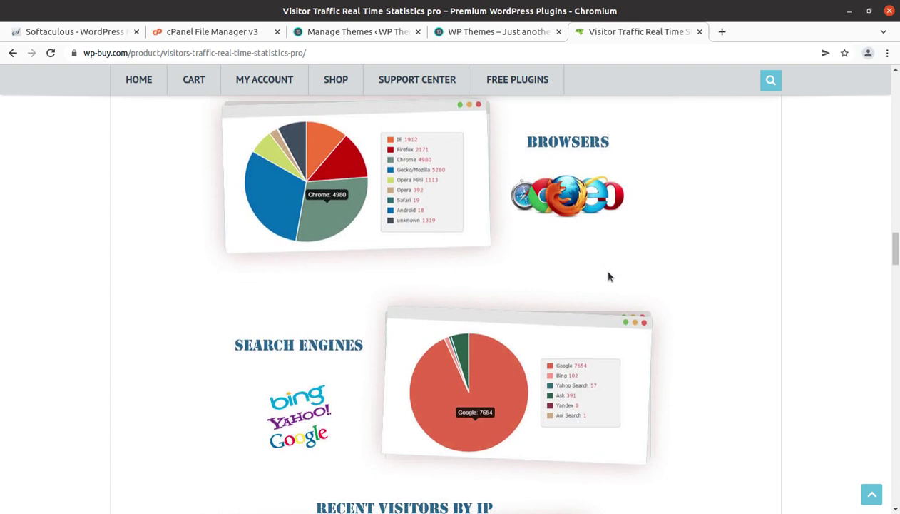
pyautogui.scroll(-1, 592, 275)
pyautogui.scroll(-3, 519, 255)
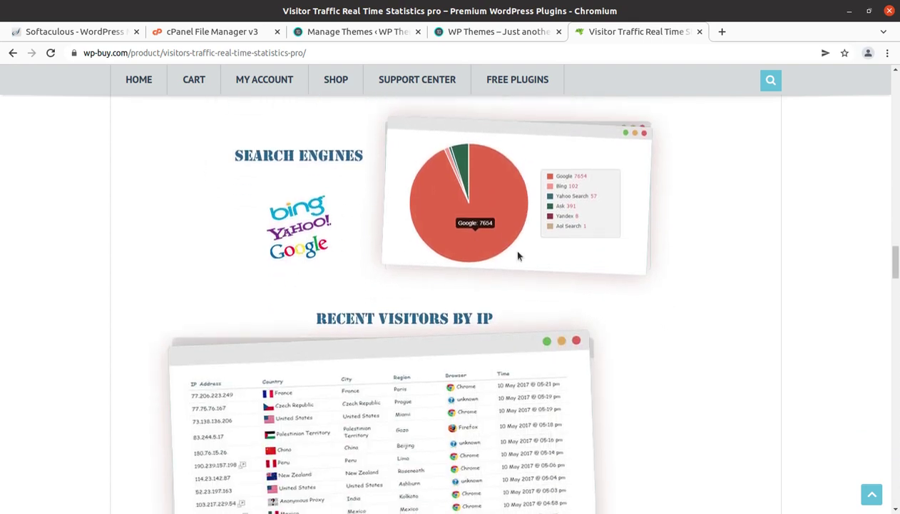
pyautogui.scroll(-2, 385, 285)
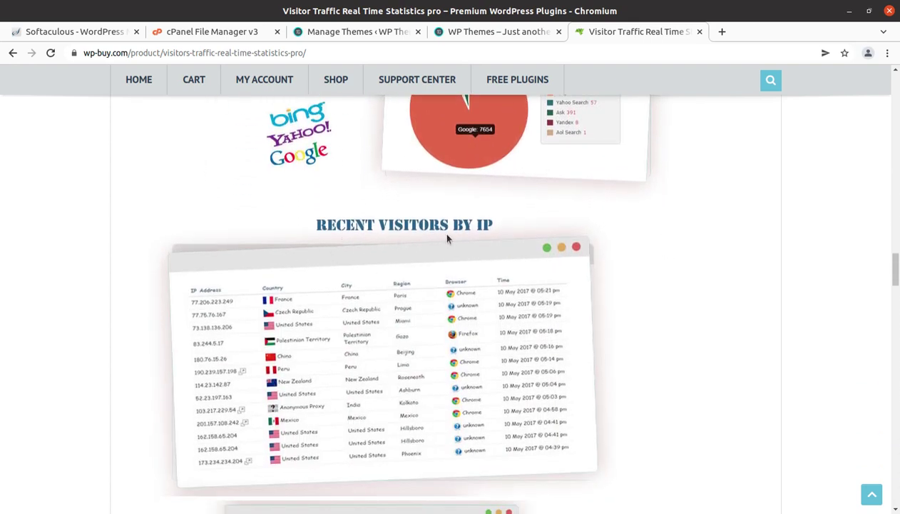
pyautogui.scroll(-2, 514, 246)
pyautogui.scroll(-4, 534, 256)
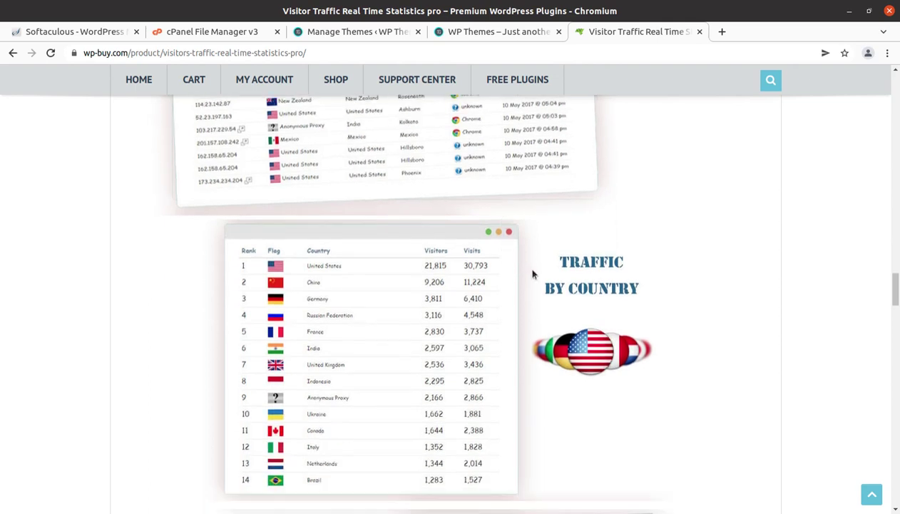
pyautogui.scroll(-3, 652, 277)
pyautogui.scroll(-3, 646, 275)
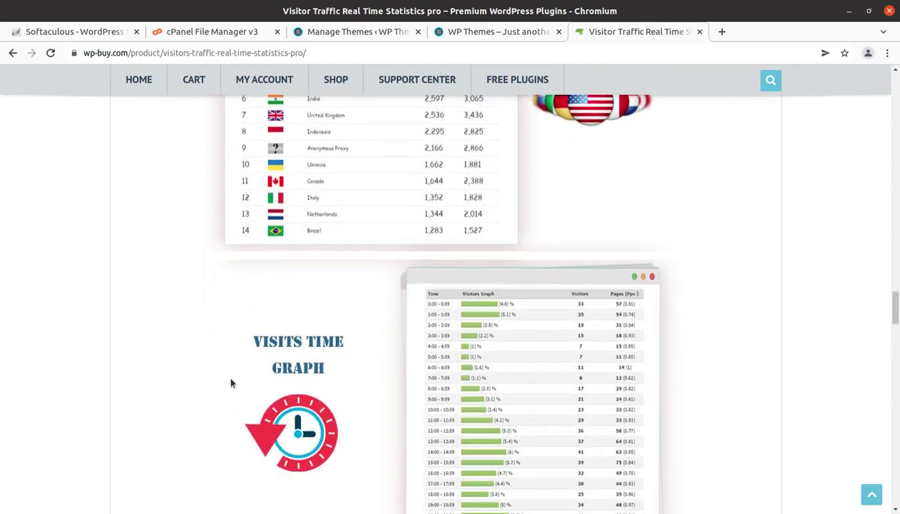
pyautogui.scroll(-1, 240, 370)
pyautogui.scroll(-1, 240, 371)
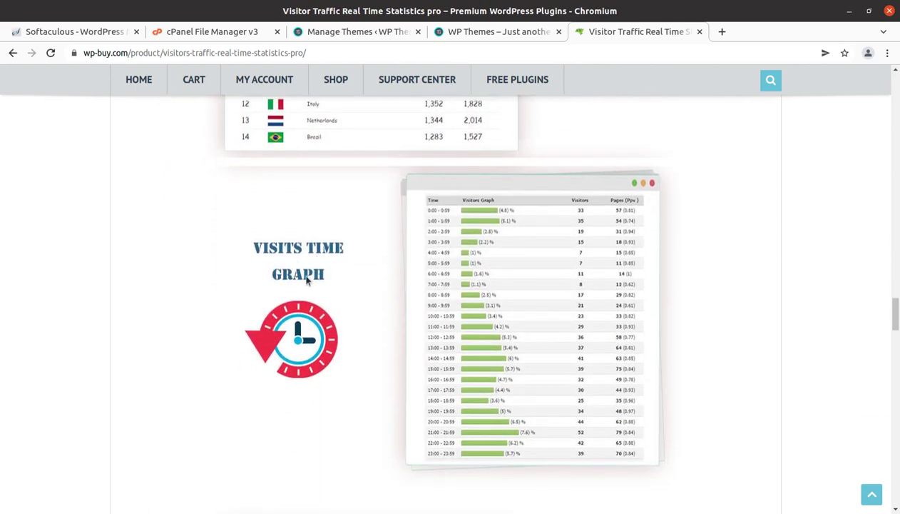
pyautogui.scroll(-1, 463, 305)
pyautogui.scroll(-5, 466, 301)
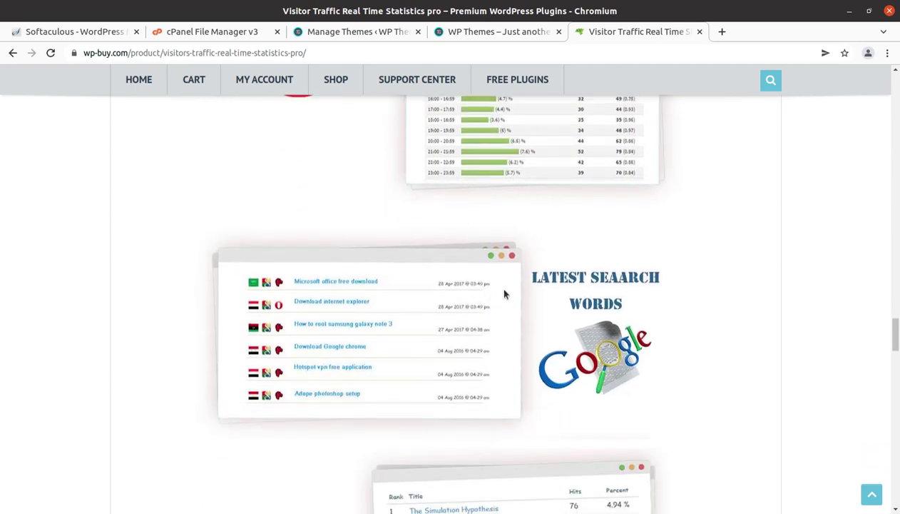
pyautogui.scroll(-3, 631, 307)
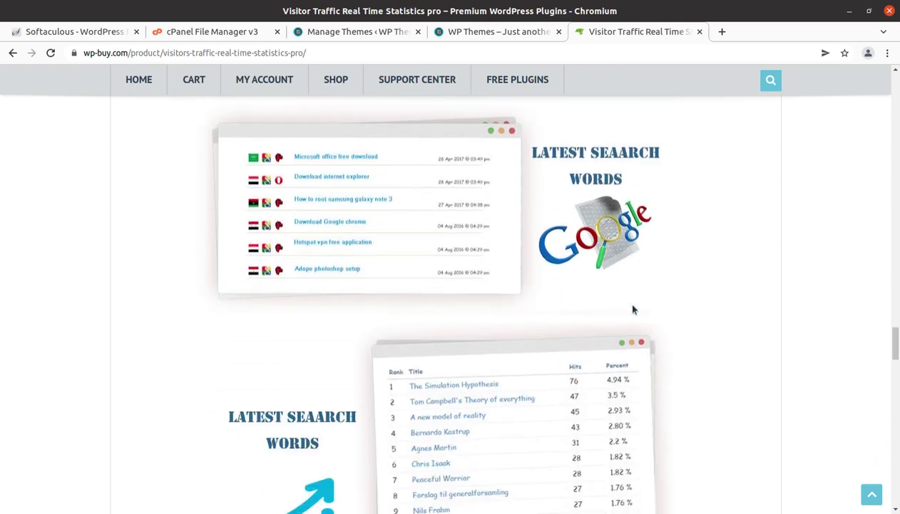
pyautogui.scroll(-2, 623, 299)
pyautogui.scroll(3, 612, 257)
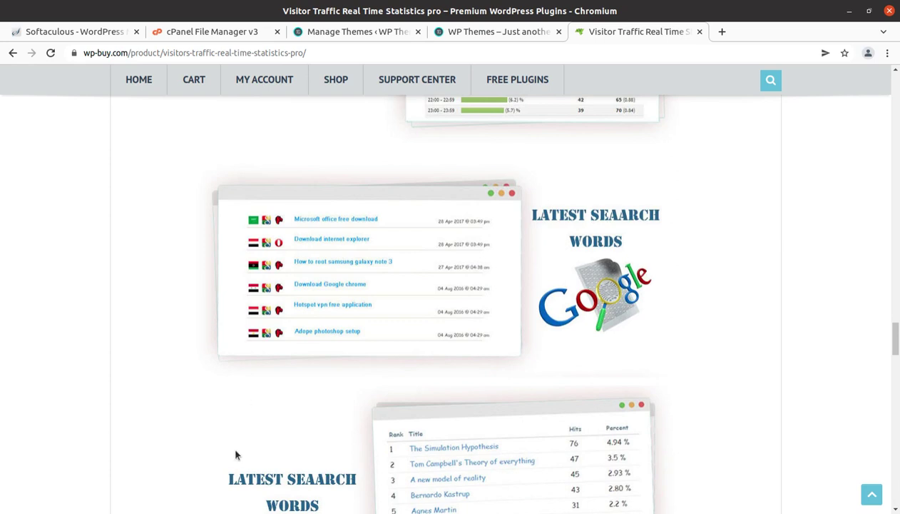
pyautogui.scroll(-2, 231, 443)
pyautogui.scroll(-1, 257, 321)
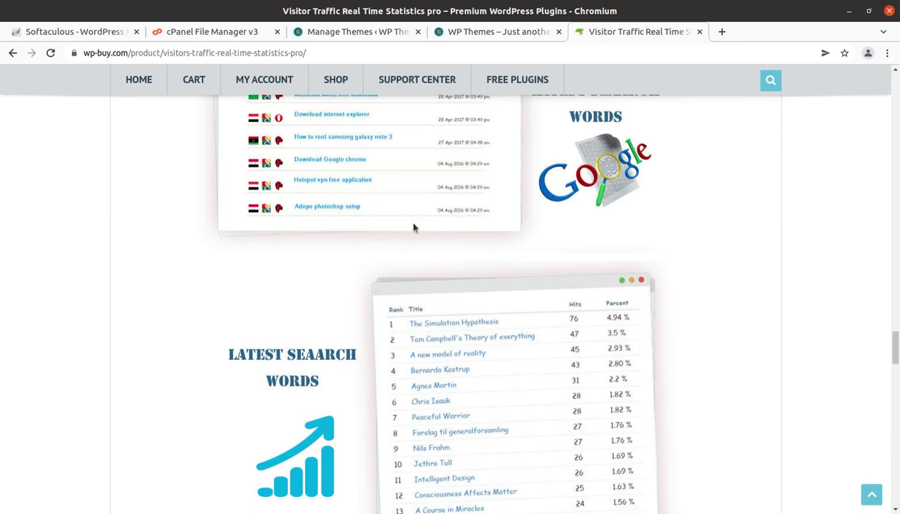
pyautogui.scroll(-2, 201, 357)
pyautogui.scroll(-1, 307, 293)
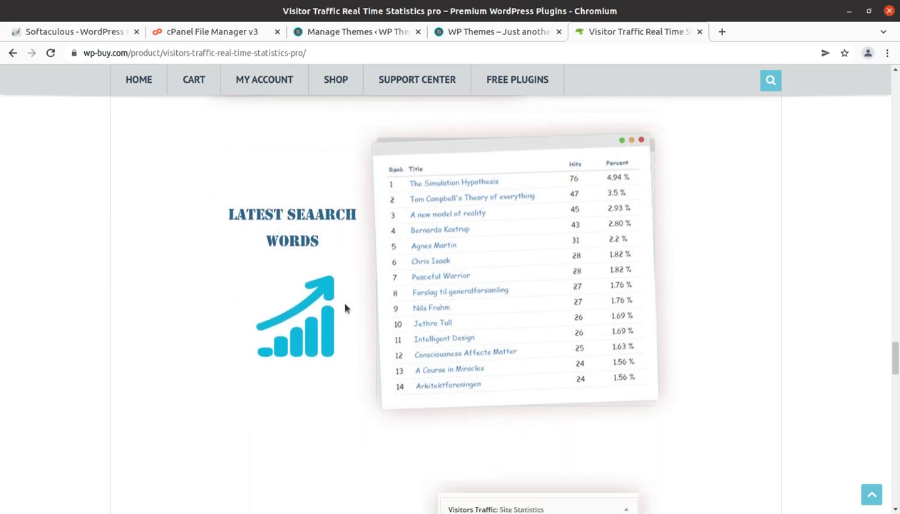
pyautogui.scroll(-4, 321, 305)
pyautogui.scroll(-3, 164, 314)
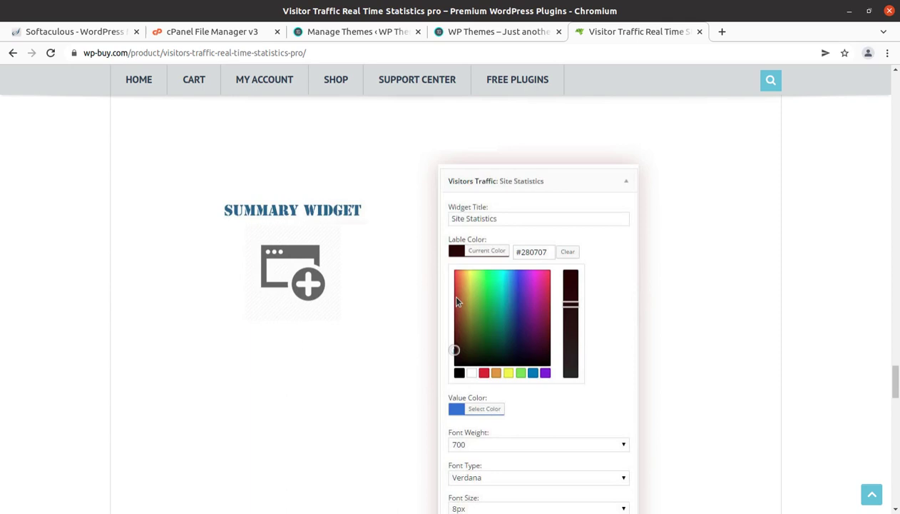
pyautogui.scroll(-3, 449, 296)
pyautogui.scroll(-3, 424, 296)
pyautogui.scroll(-2, 258, 383)
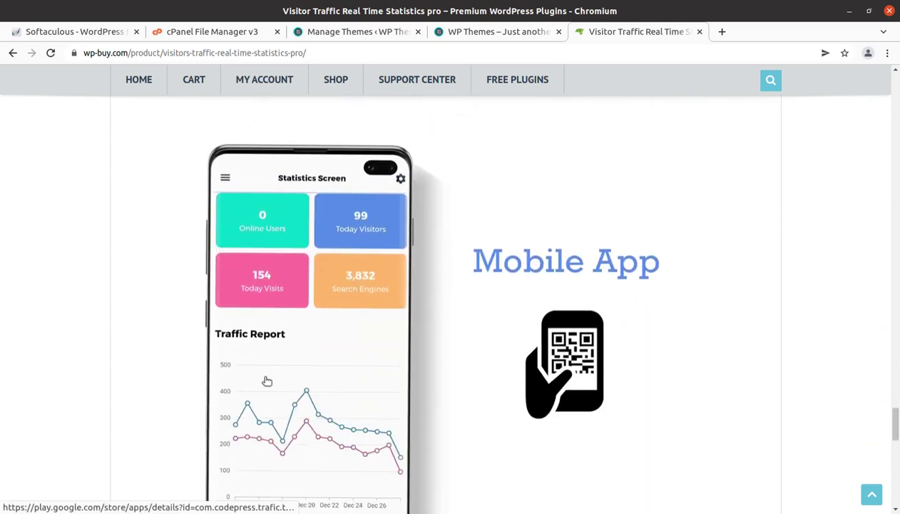
pyautogui.scroll(-2, 264, 382)
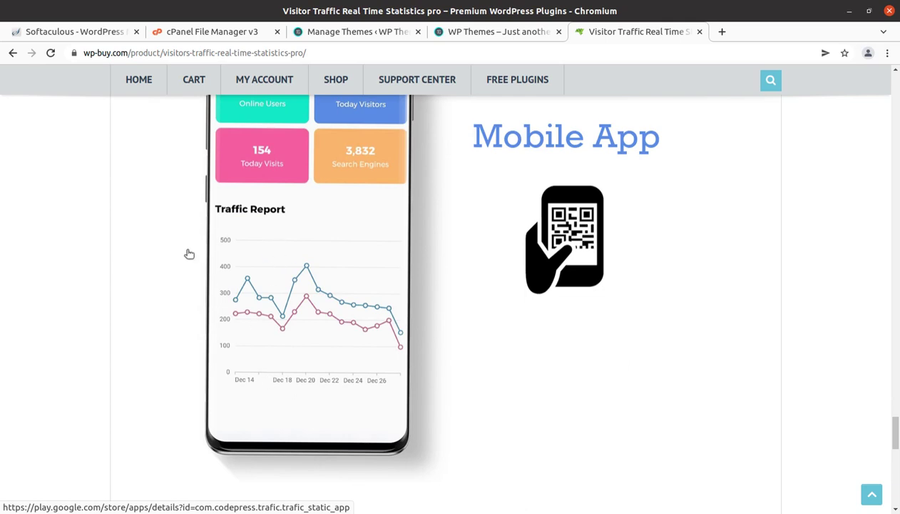
# - Preview the live Kingo site homepage, then return to the Manage Themes page
pyautogui.click(349, 31)
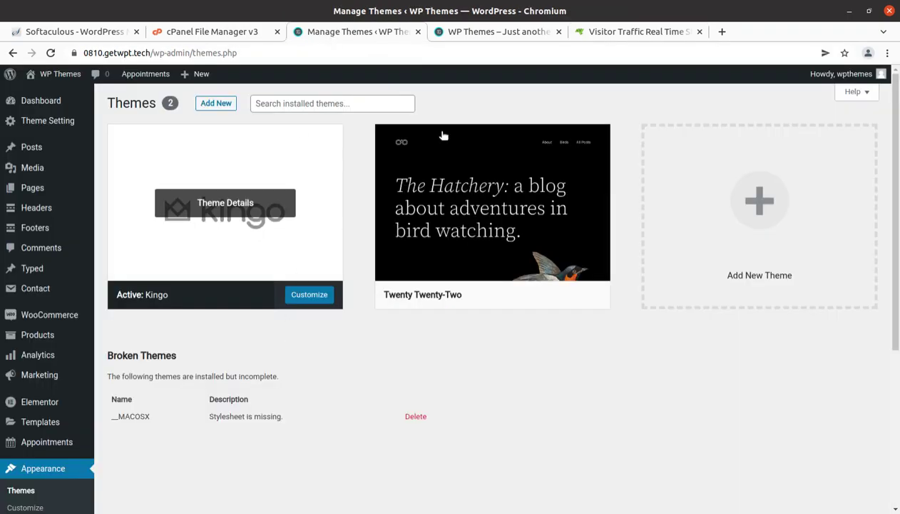
pyautogui.click(477, 30)
pyautogui.scroll(3, 180, 250)
pyautogui.scroll(10, 183, 251)
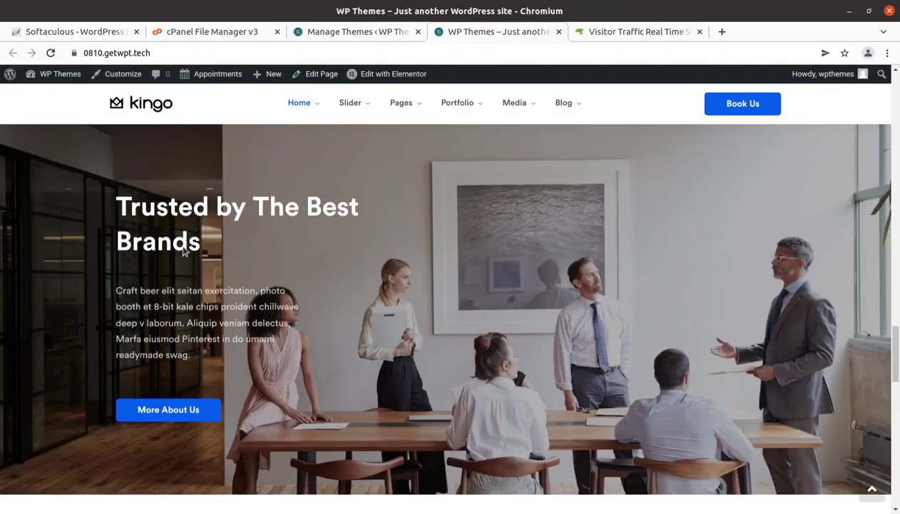
pyautogui.scroll(3, 184, 252)
pyautogui.scroll(3, 293, 454)
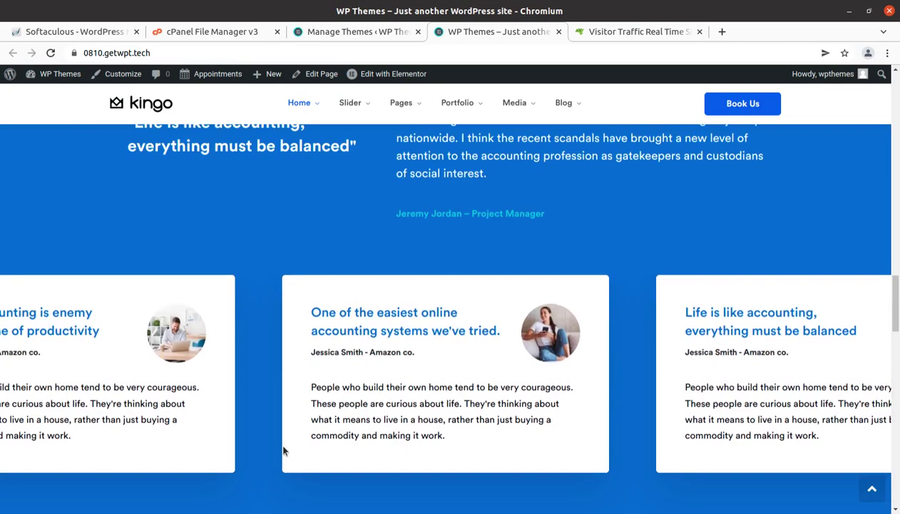
pyautogui.scroll(3, 283, 451)
pyautogui.scroll(3, 283, 451)
pyautogui.scroll(3, 284, 451)
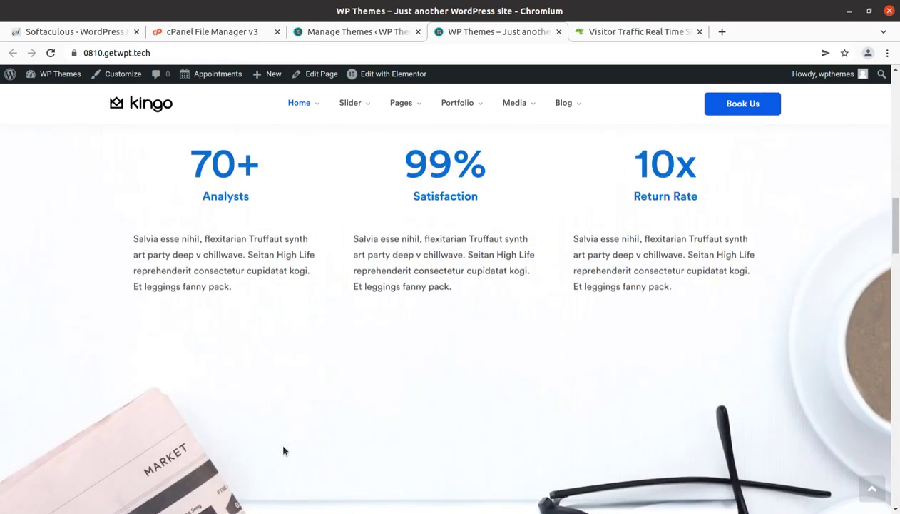
pyautogui.scroll(2, 214, 320)
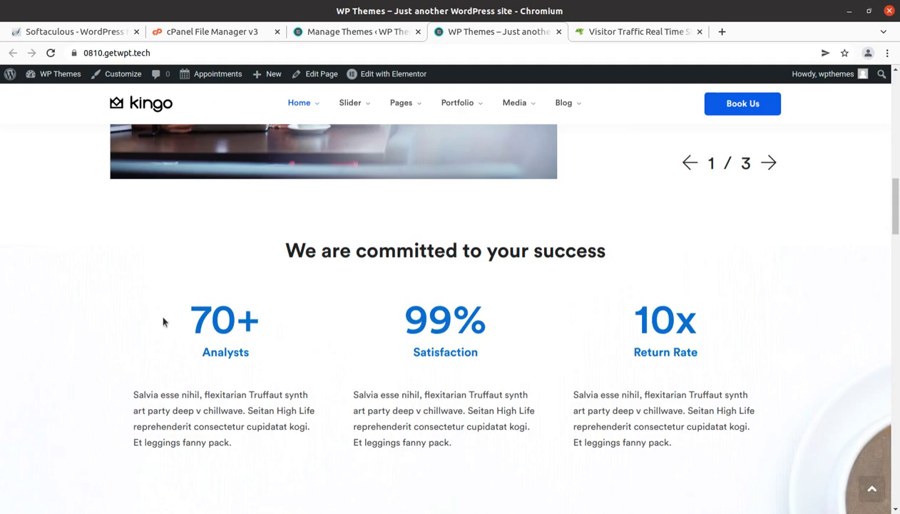
pyautogui.click(353, 31)
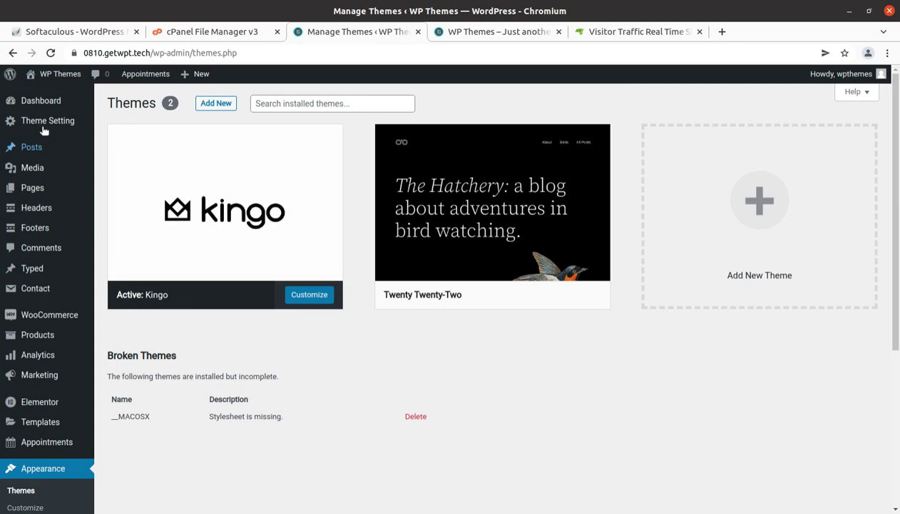
# - Go from the admin Dashboard to Plugins > Add New
pyautogui.click(26, 105)
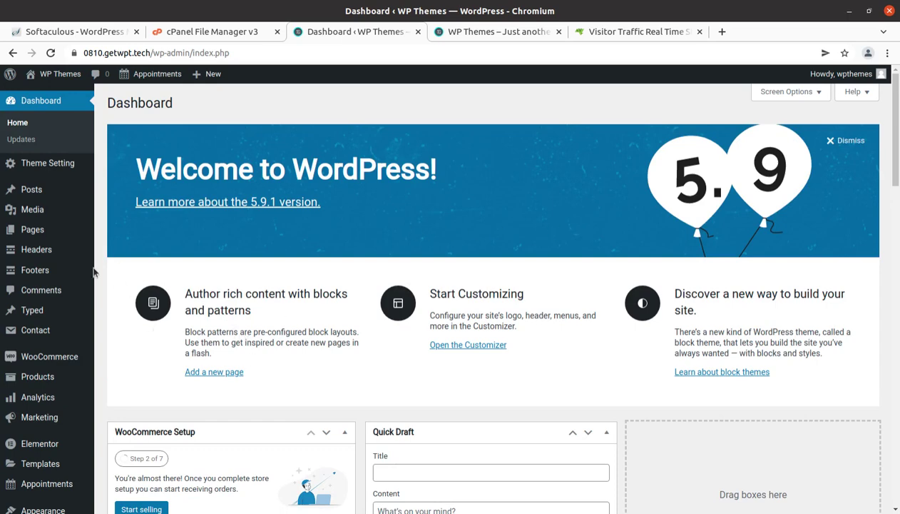
pyautogui.scroll(-3, 47, 428)
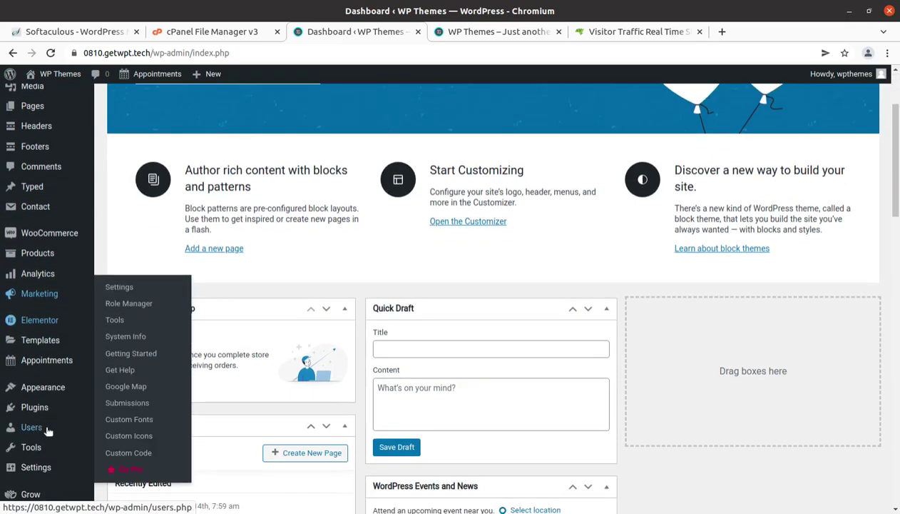
pyautogui.moveTo(34, 405)
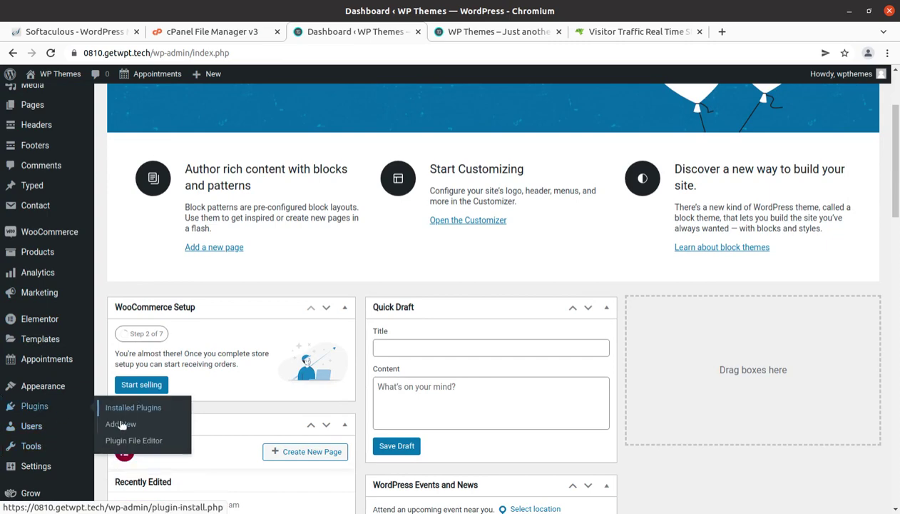
pyautogui.click(122, 424)
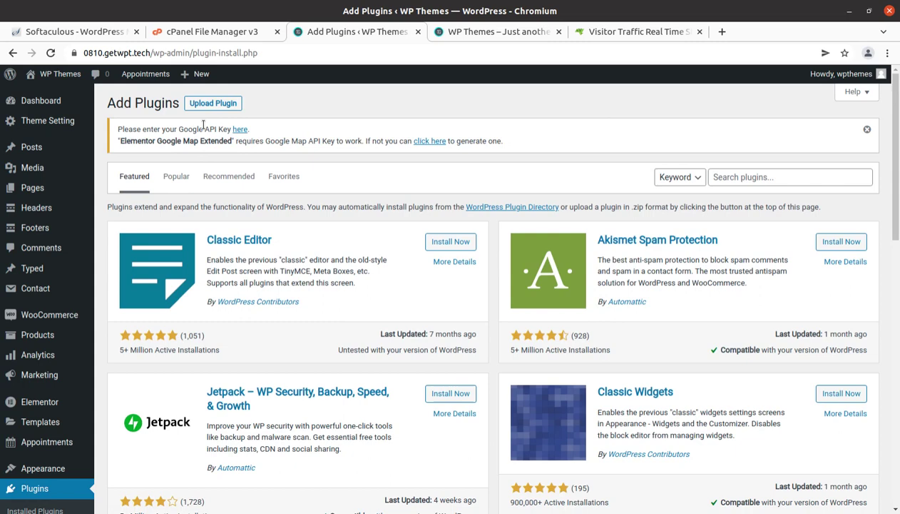
# - Upload and install visitors-traffic-real-time-statistics-pro.zip from the plugin folder in Downloads
pyautogui.click(213, 102)
pyautogui.click(400, 256)
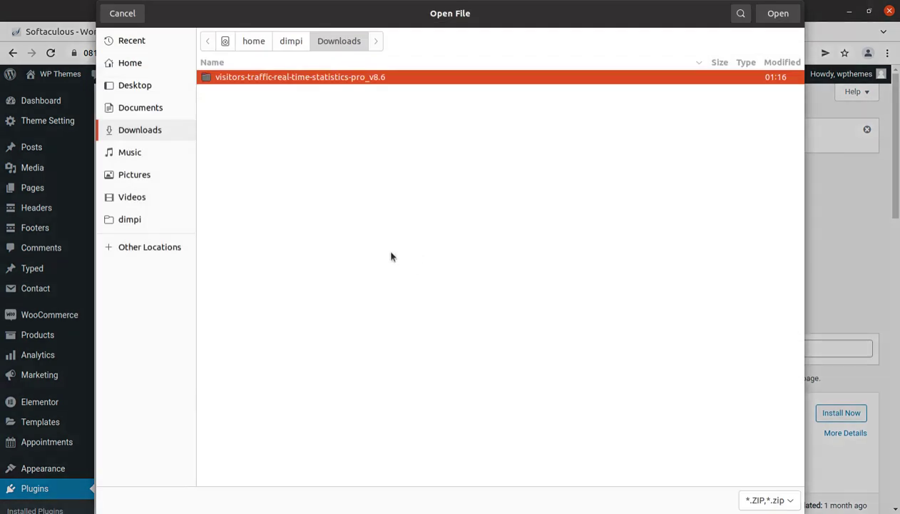
pyautogui.doubleClick(278, 78)
pyautogui.click(278, 90)
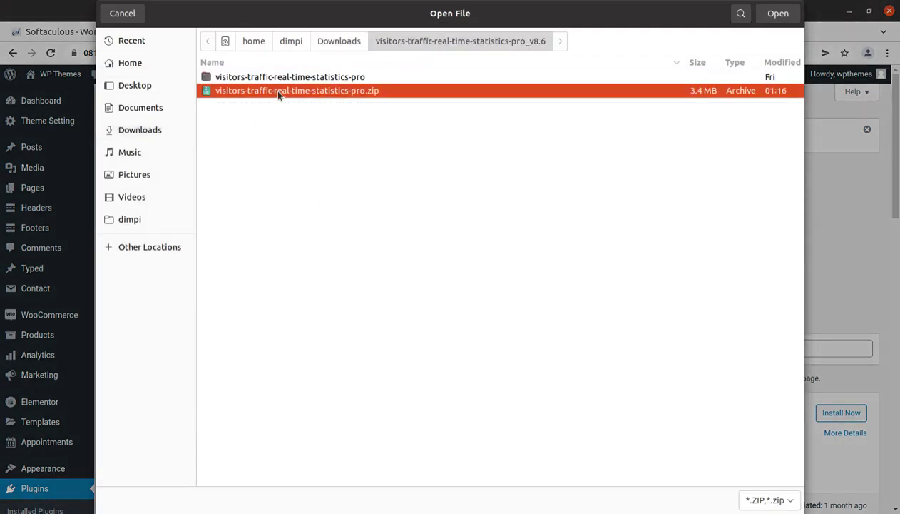
pyautogui.click(777, 16)
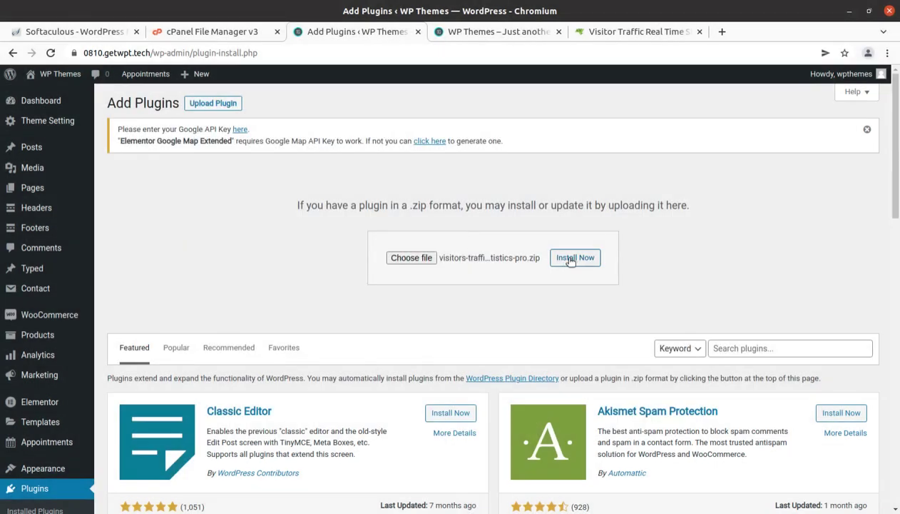
pyautogui.click(571, 258)
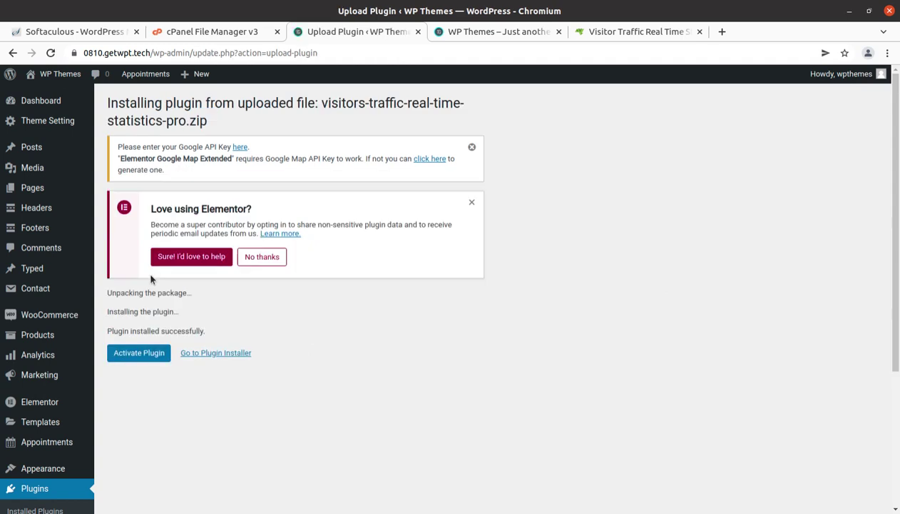
# - Activate the plugin and open its Stats dashboard
pyautogui.click(135, 361)
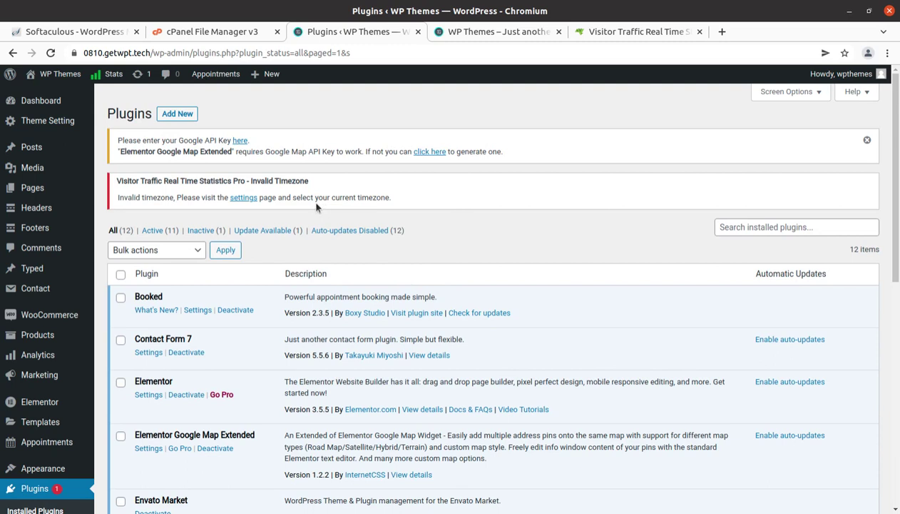
pyautogui.click(102, 78)
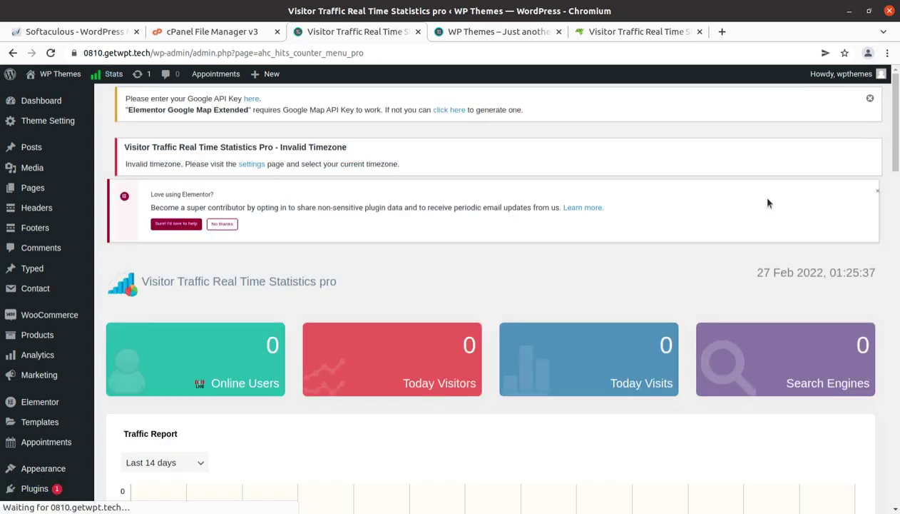
pyautogui.scroll(-2, 258, 307)
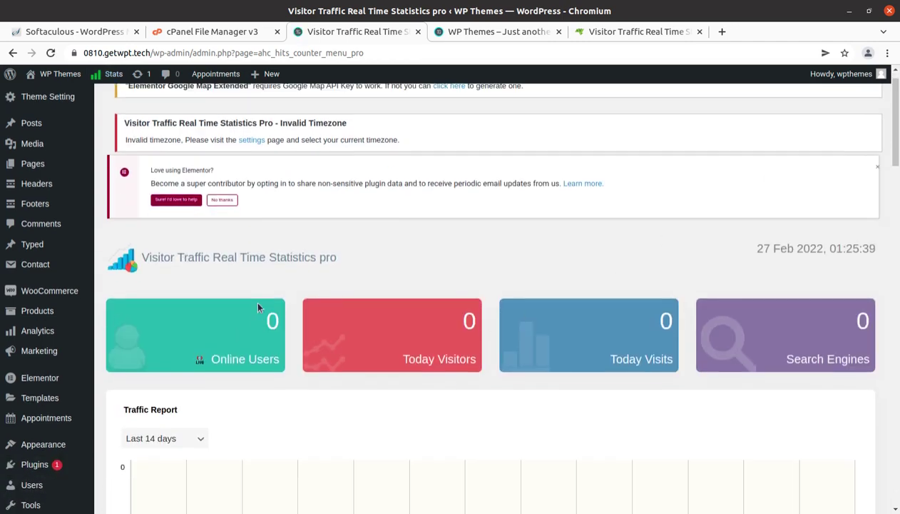
pyautogui.scroll(-1, 500, 328)
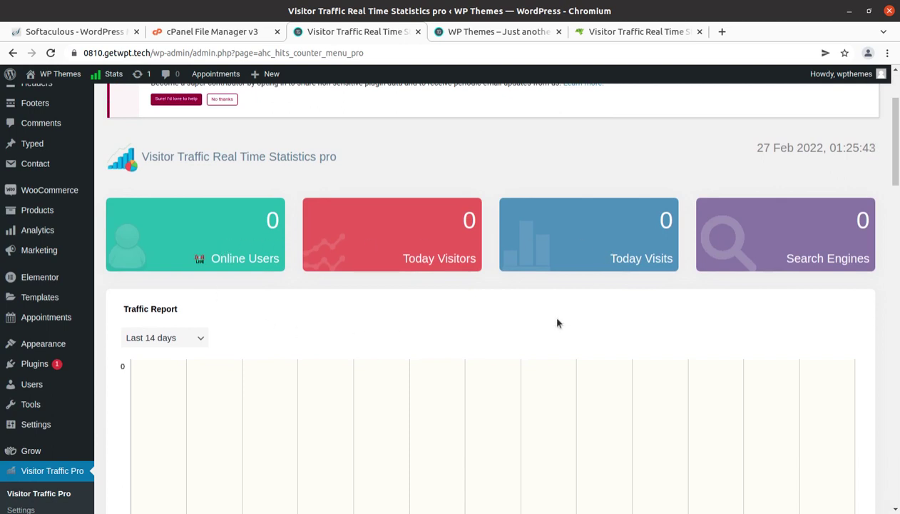
pyautogui.scroll(-1, 386, 245)
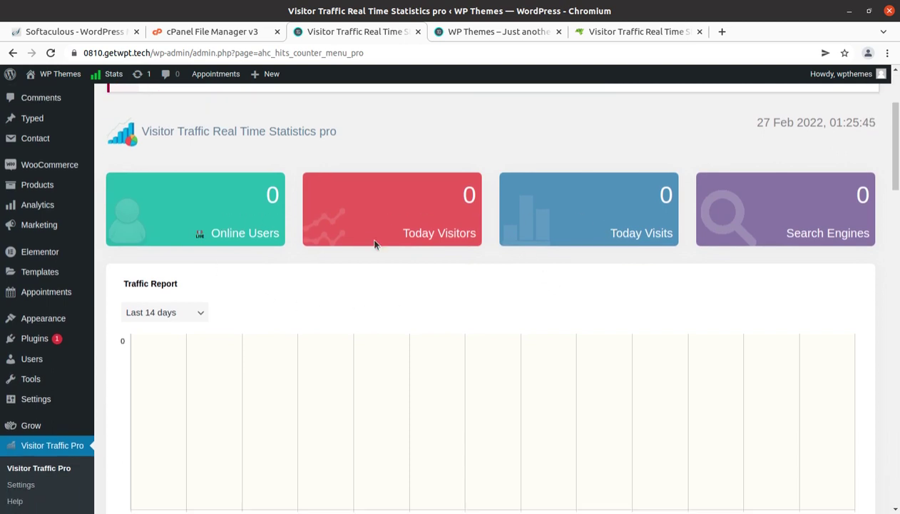
pyautogui.scroll(-2, 374, 245)
pyautogui.scroll(-2, 388, 242)
pyautogui.scroll(-4, 388, 241)
pyautogui.scroll(-2, 402, 313)
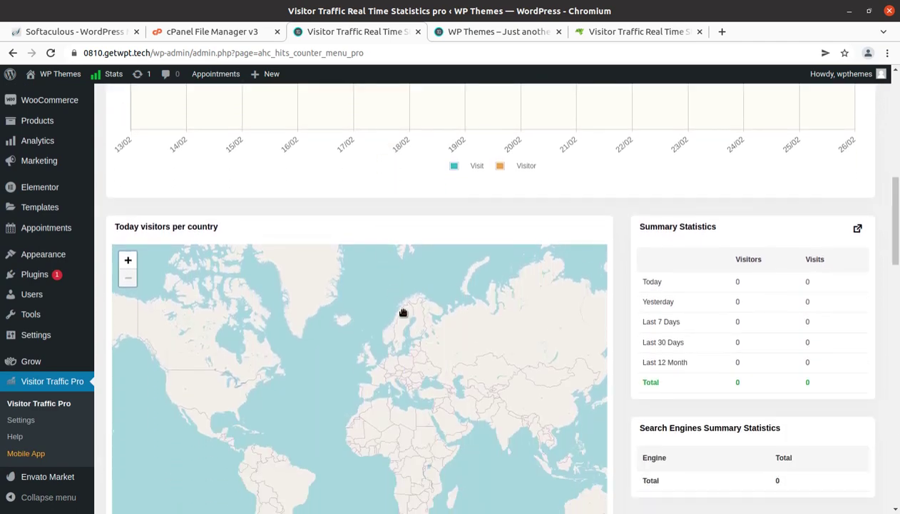
pyautogui.scroll(2, 461, 372)
pyautogui.scroll(1, 461, 371)
pyautogui.scroll(1, 460, 371)
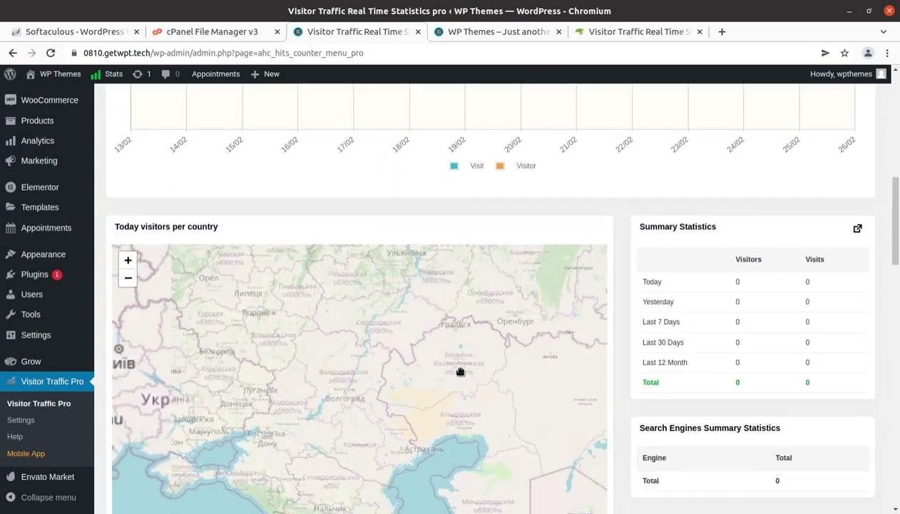
pyautogui.scroll(-3, 460, 372)
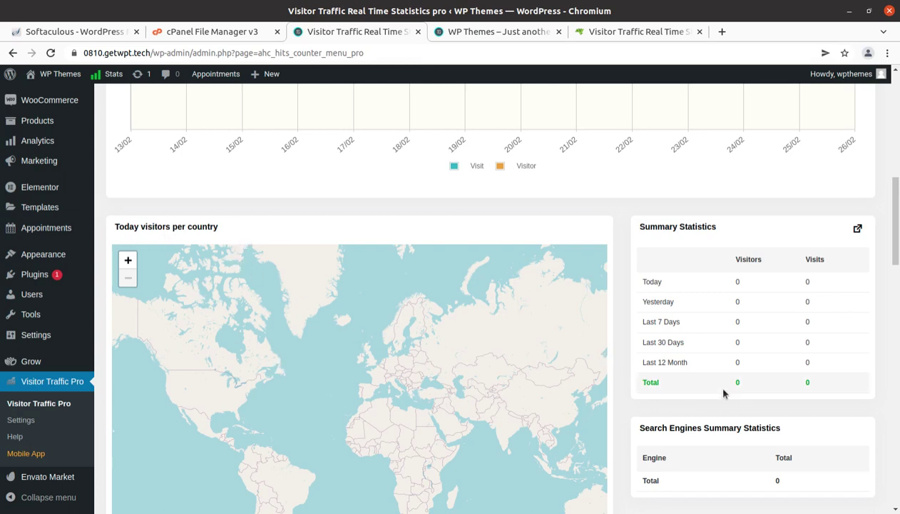
pyautogui.scroll(1, 748, 378)
pyautogui.scroll(-2, 749, 375)
pyautogui.scroll(1, 749, 369)
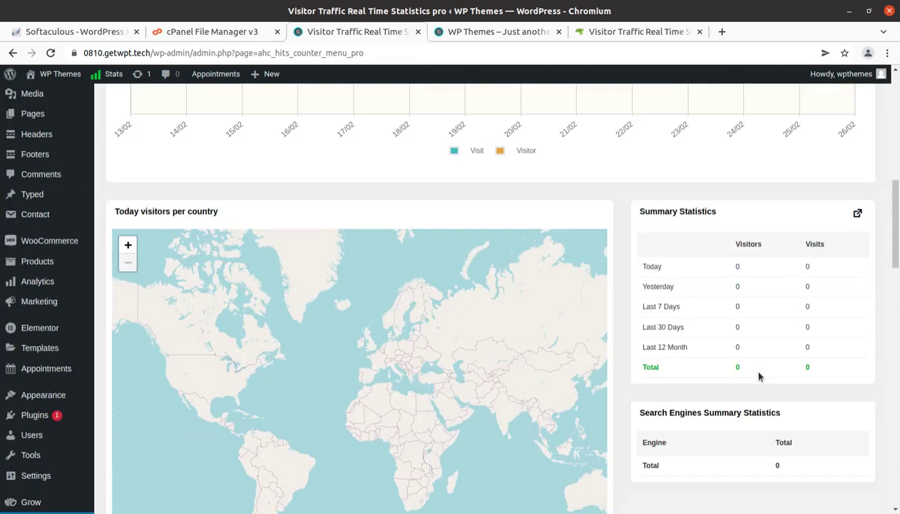
pyautogui.scroll(4, 756, 371)
pyautogui.scroll(2, 758, 377)
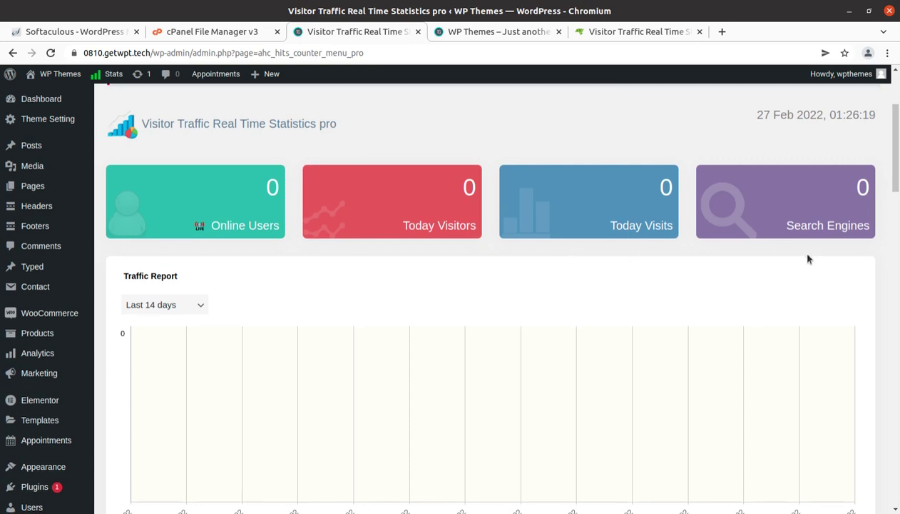
# - Check the traffic report time-range options, leaving the range unchanged
pyautogui.scroll(-2, 809, 256)
pyautogui.click(198, 213)
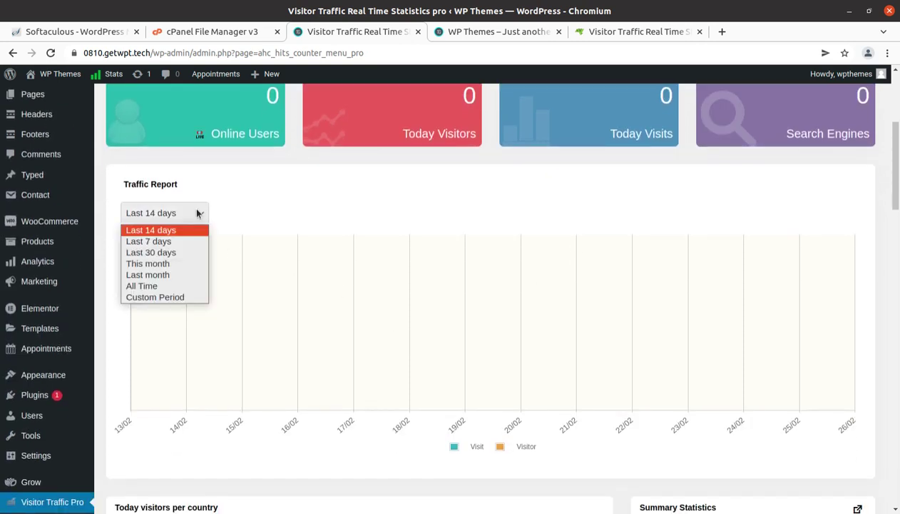
pyautogui.click(309, 175)
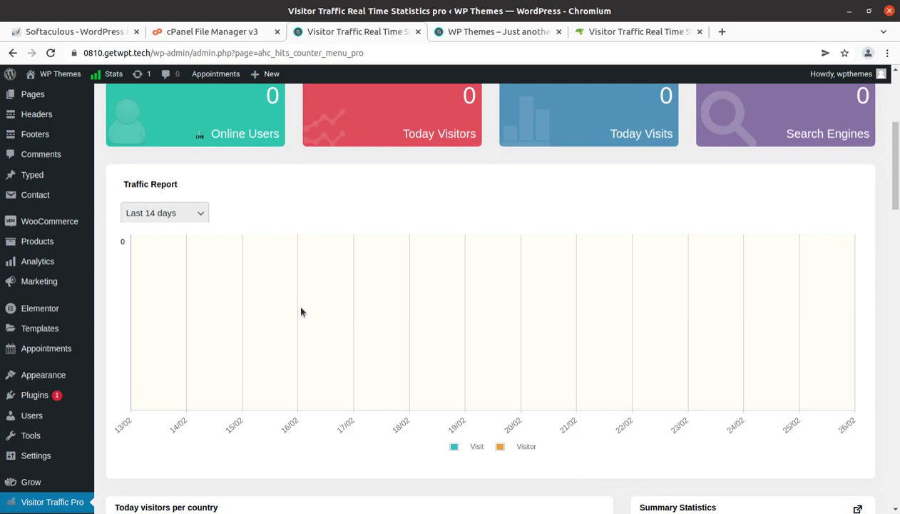
# - Review the dashboard panels and page 2 of Traffic by title, then open Visitor Traffic Pro Settings
pyautogui.scroll(-2, 307, 314)
pyautogui.scroll(-2, 196, 392)
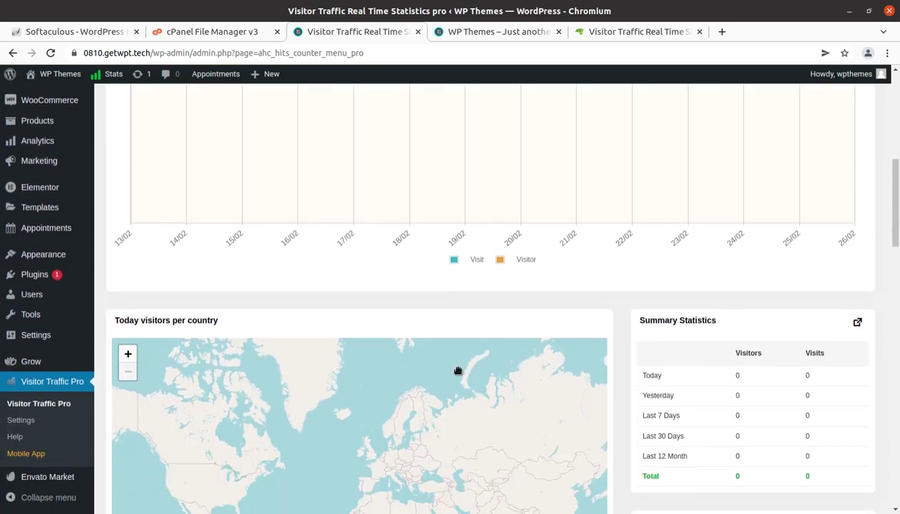
pyautogui.scroll(-1, 713, 386)
pyautogui.scroll(-2, 712, 386)
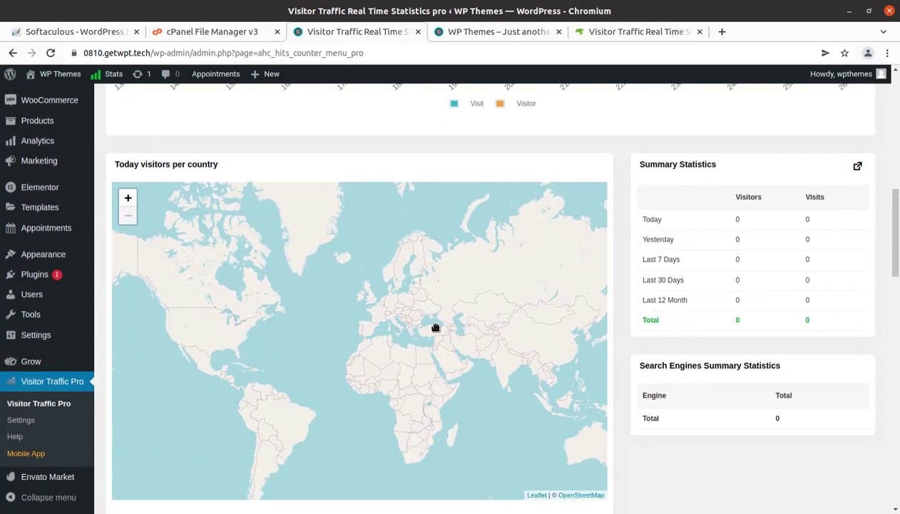
pyautogui.scroll(-2, 631, 378)
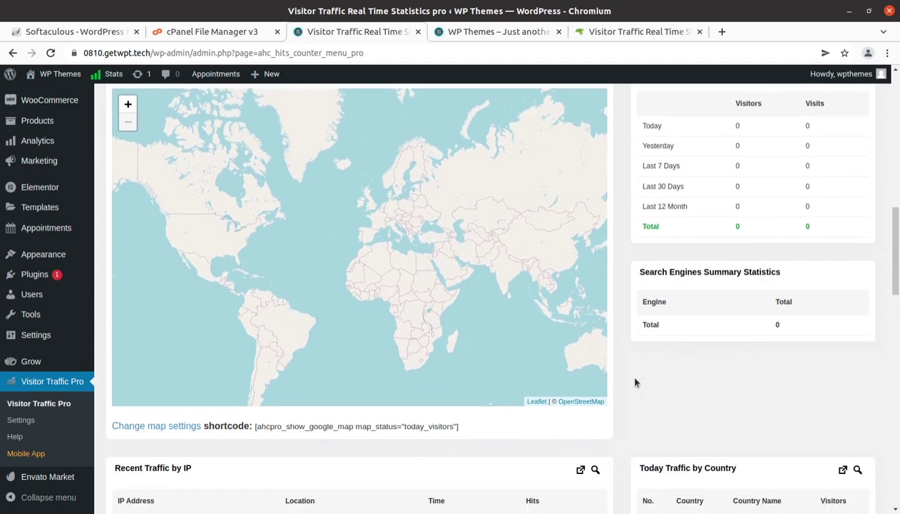
pyautogui.scroll(-3, 631, 380)
pyautogui.scroll(-1, 631, 380)
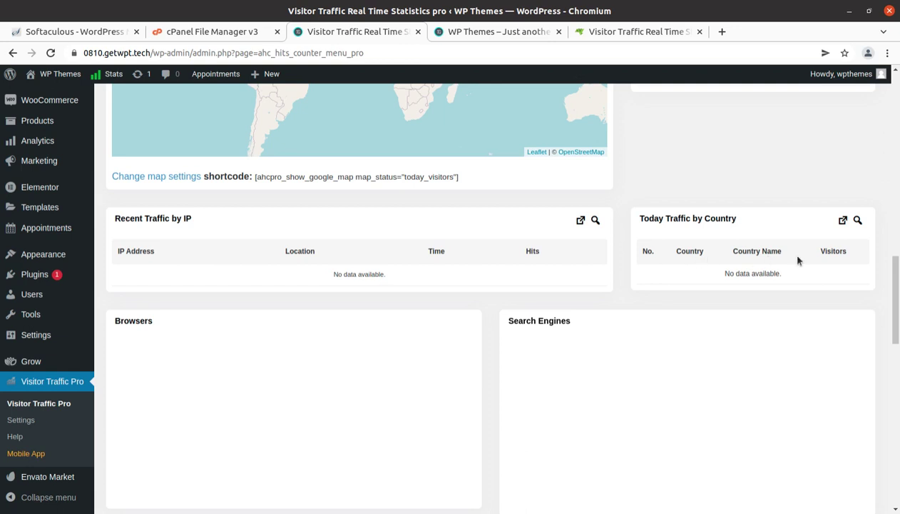
pyautogui.scroll(-3, 853, 268)
pyautogui.scroll(-1, 852, 276)
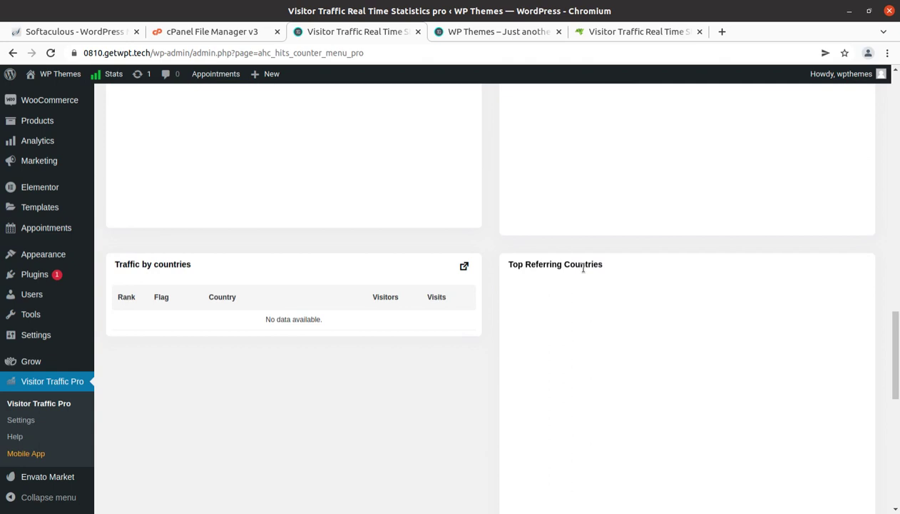
pyautogui.scroll(-3, 588, 282)
pyautogui.scroll(-1, 499, 296)
pyautogui.scroll(-2, 357, 304)
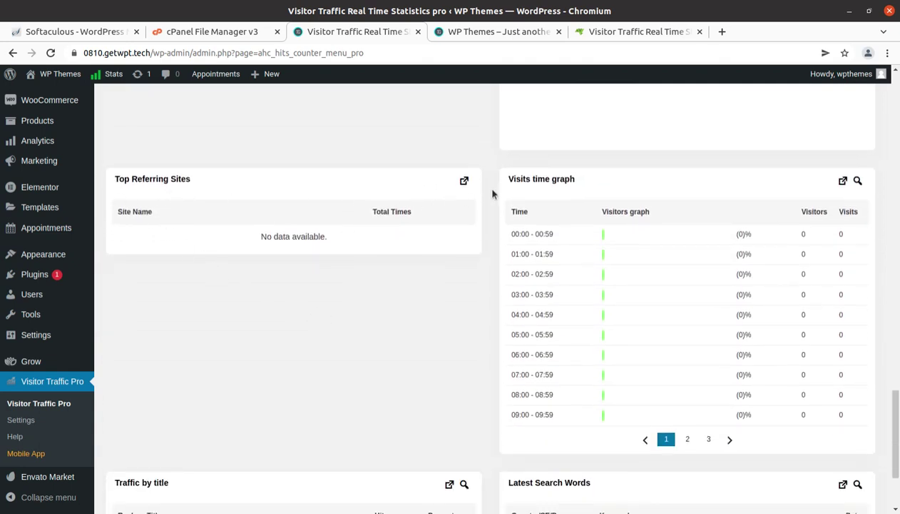
pyautogui.scroll(-2, 617, 203)
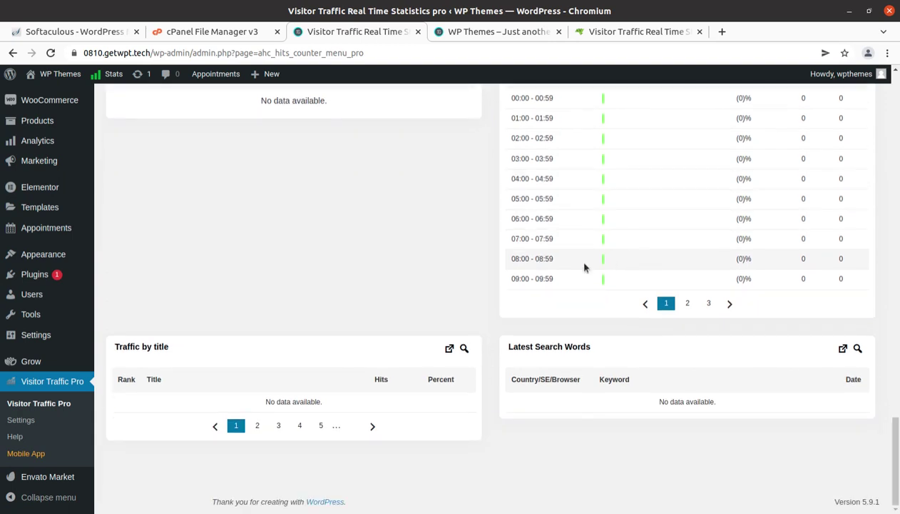
pyautogui.click(257, 425)
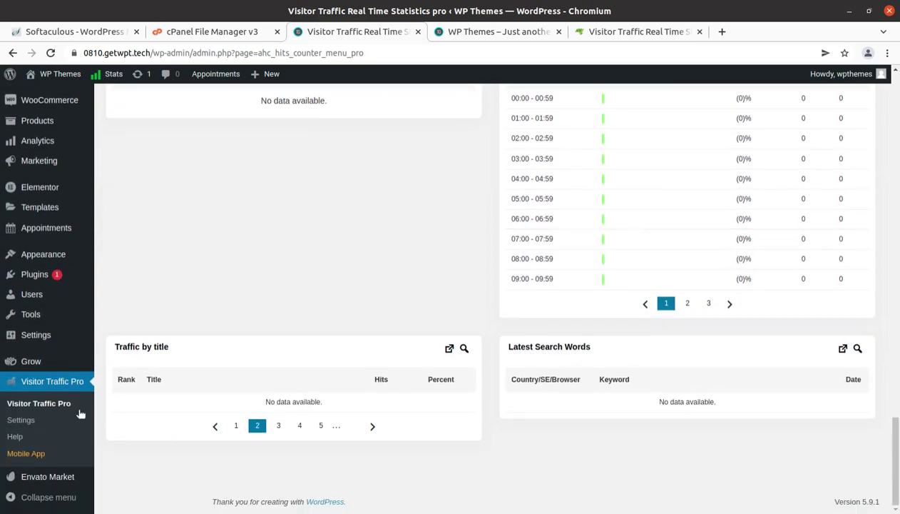
pyautogui.click(22, 420)
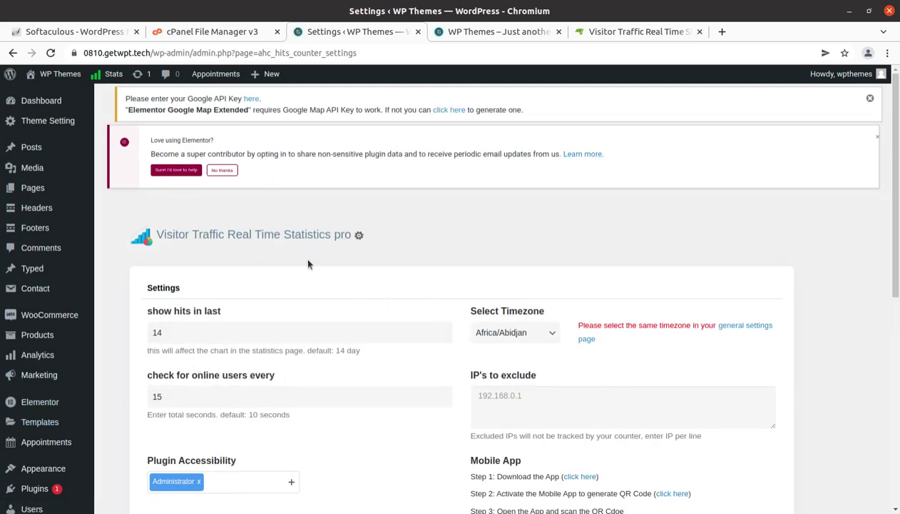
pyautogui.scroll(-3, 327, 258)
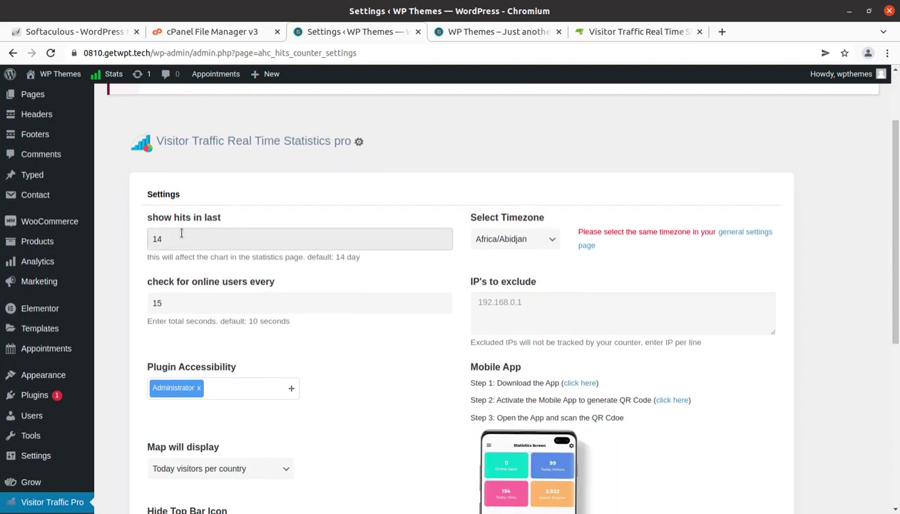
pyautogui.click(534, 241)
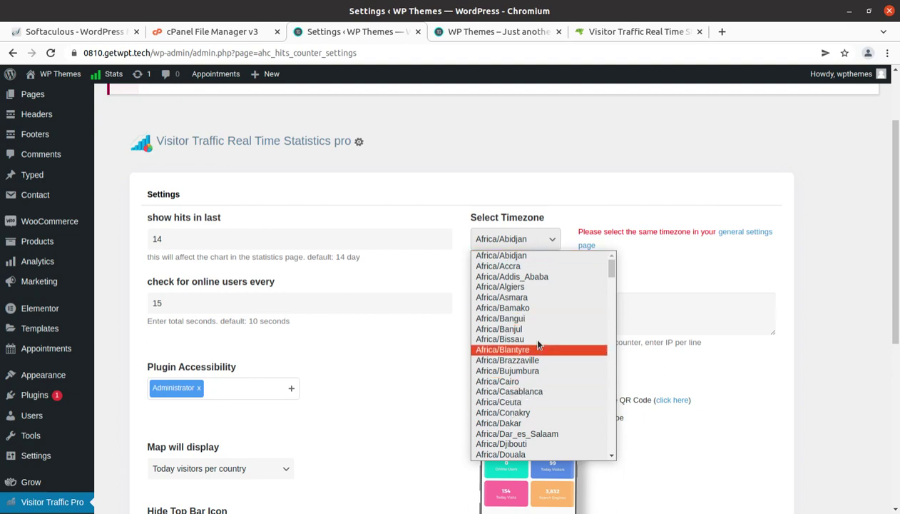
pyautogui.click(799, 258)
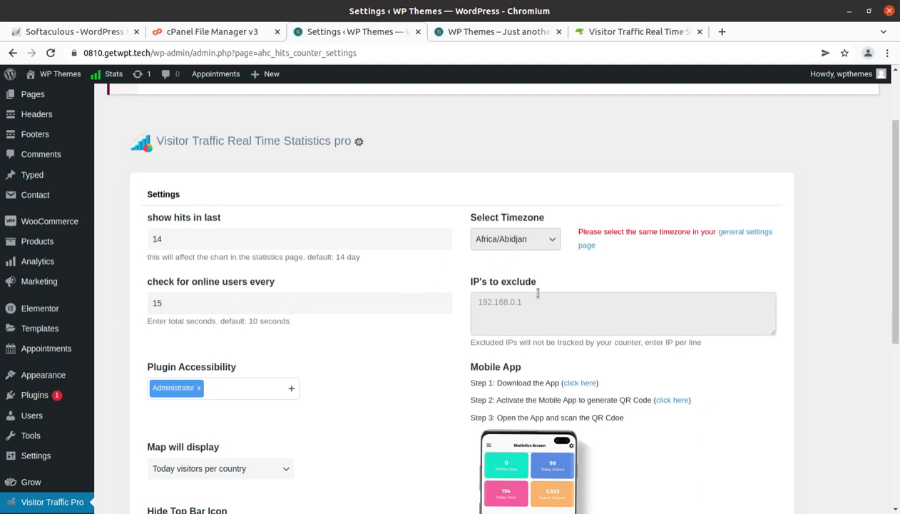
pyautogui.scroll(-3, 156, 392)
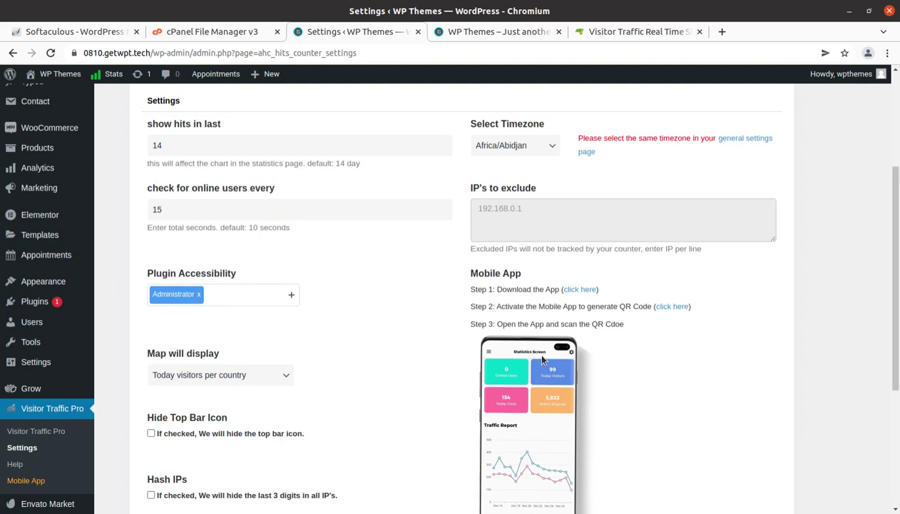
pyautogui.scroll(-2, 542, 363)
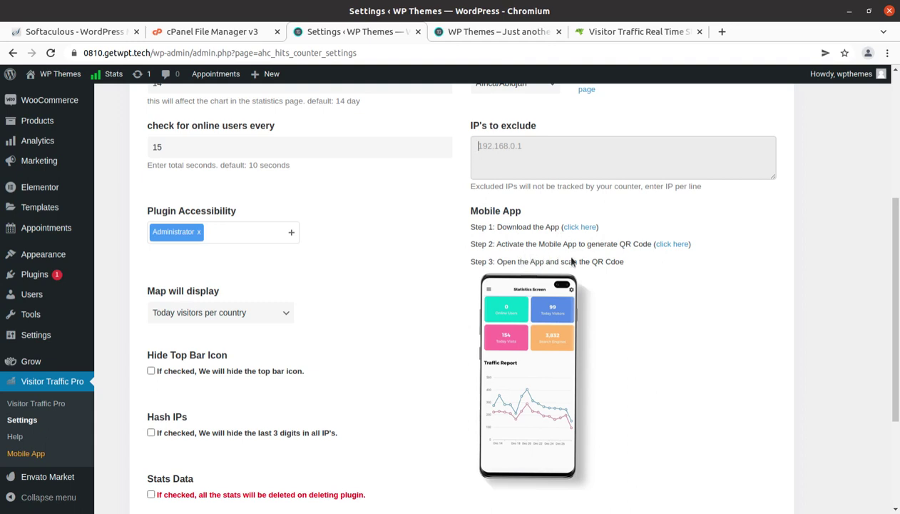
pyautogui.scroll(-3, 484, 243)
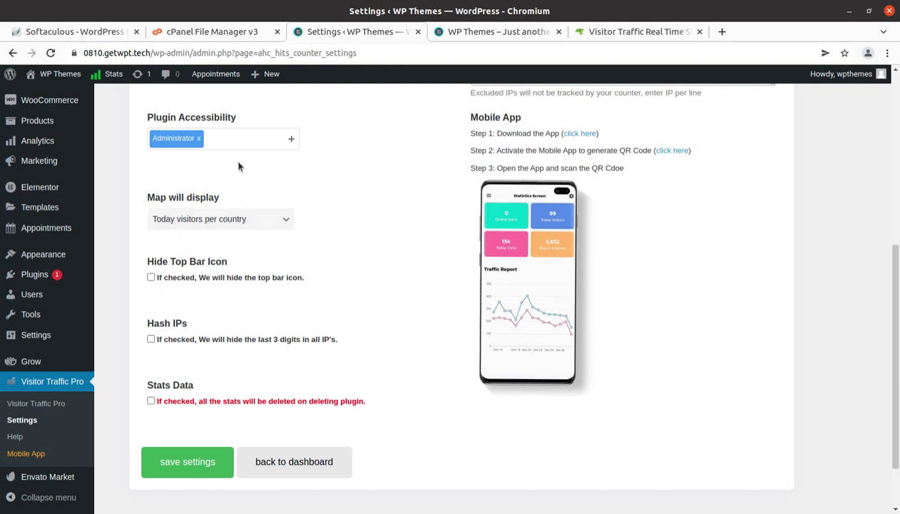
# - Review the roles allowed plugin access, keeping only Administrator
pyautogui.click(226, 144)
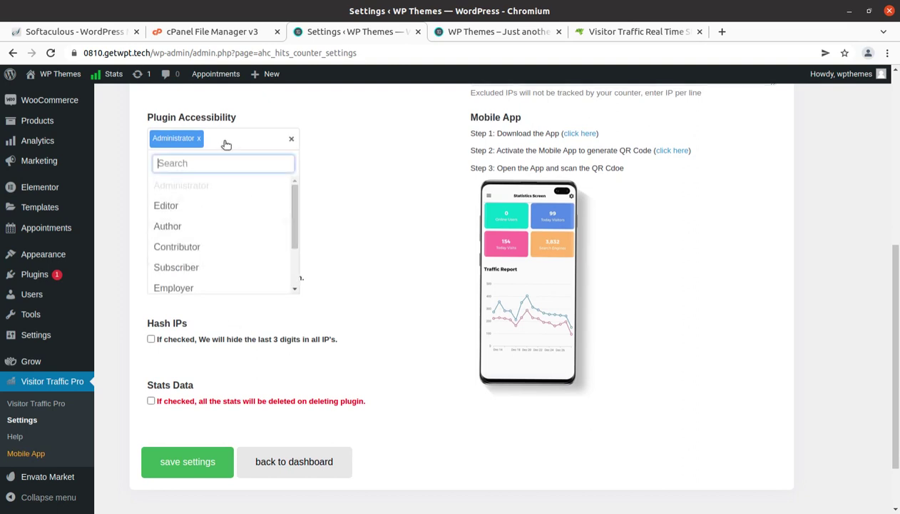
pyautogui.click(391, 163)
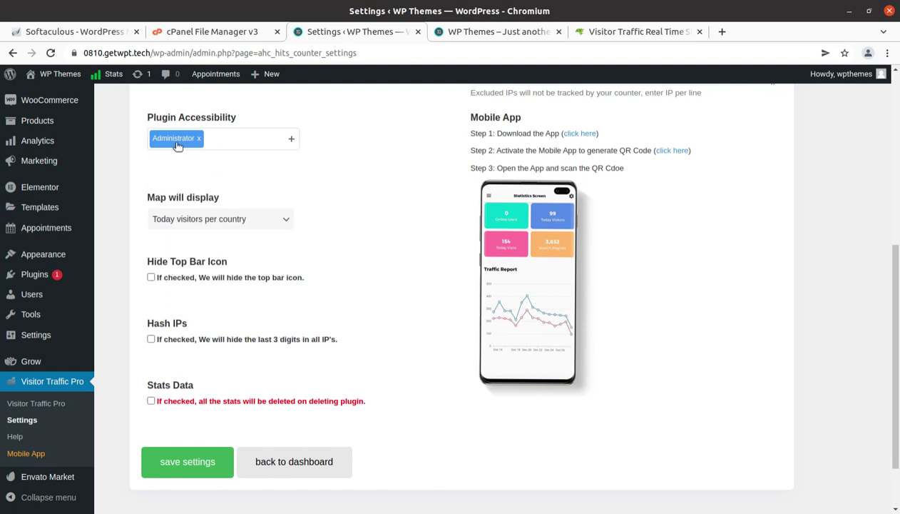
pyautogui.click(226, 142)
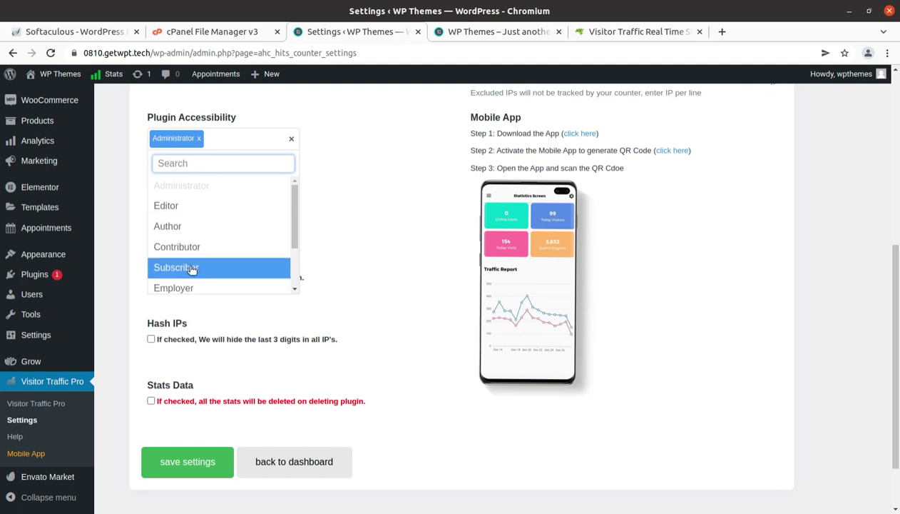
pyautogui.click(418, 230)
# - Leave 'delete all stats when the plugin is deleted' disabled after toggling it
pyautogui.scroll(-2, 429, 241)
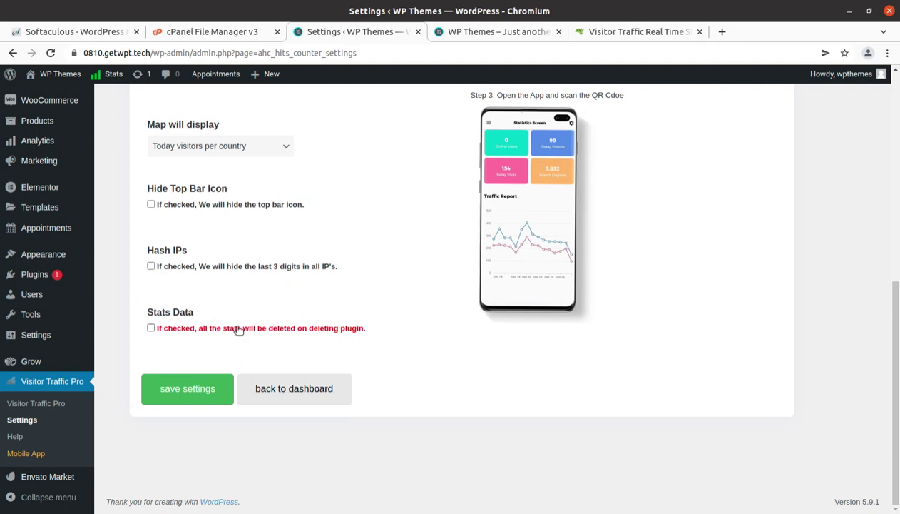
pyautogui.click(151, 328)
pyautogui.click(152, 328)
pyautogui.scroll(3, 327, 266)
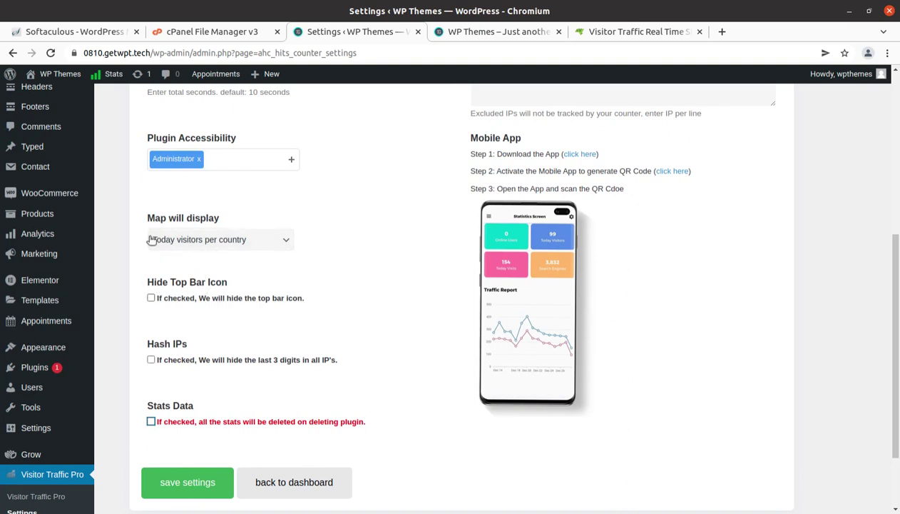
# - Keep the map showing today's visitors per country and go to the Mobile App page
pyautogui.click(215, 243)
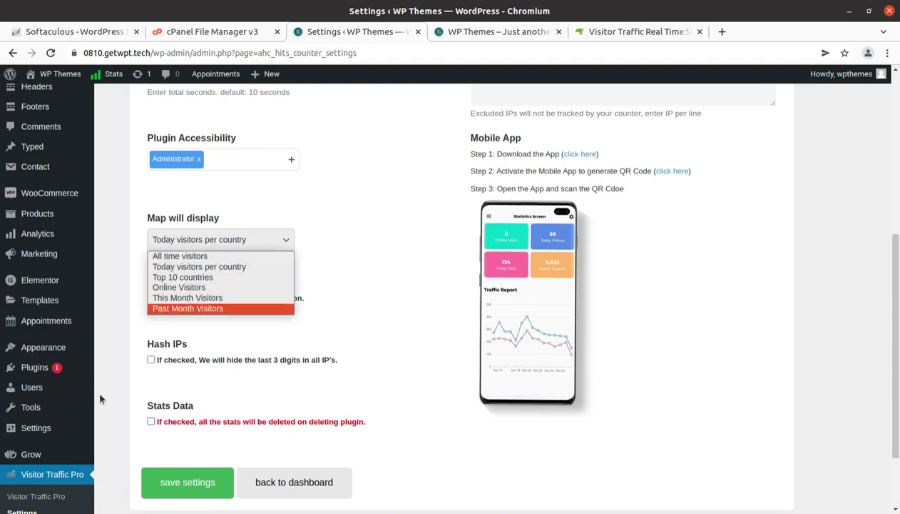
pyautogui.scroll(-2, 98, 387)
pyautogui.click(28, 484)
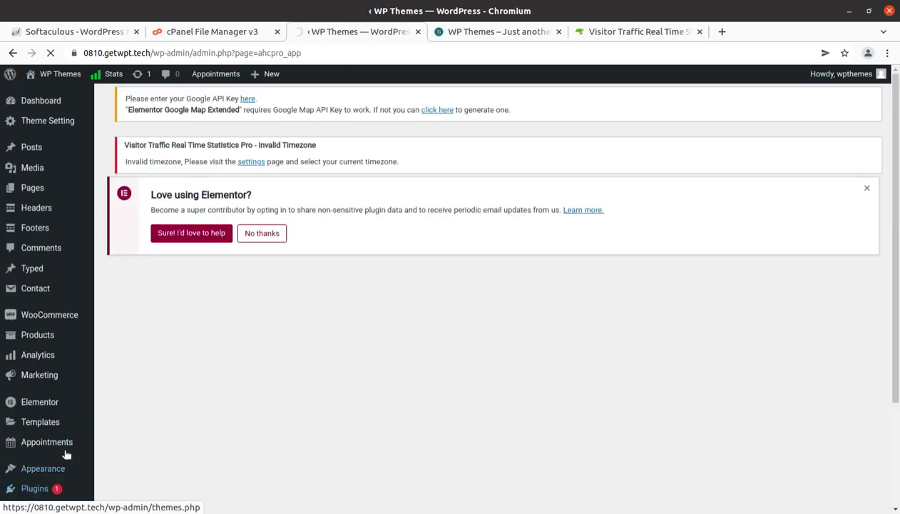
# - Switch the Mobile App option on and open the companion app's Google Play listing
pyautogui.scroll(-3, 388, 387)
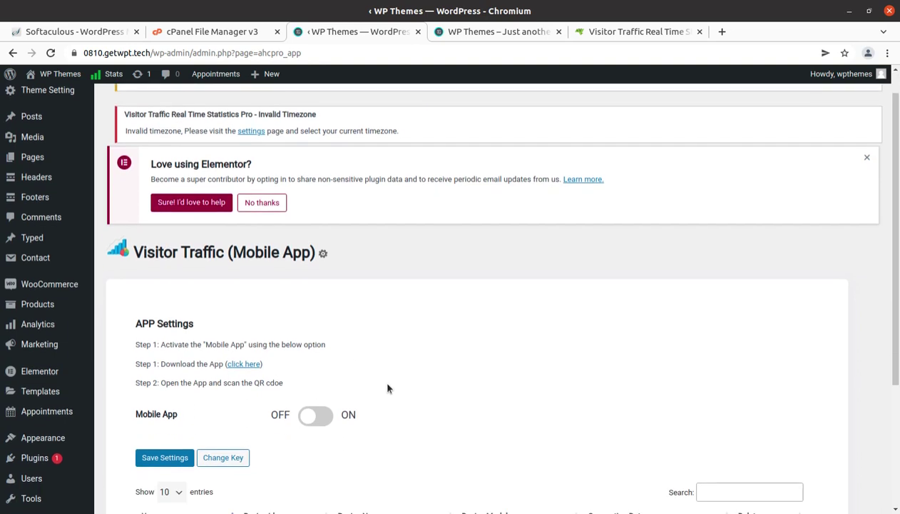
pyautogui.scroll(-3, 396, 319)
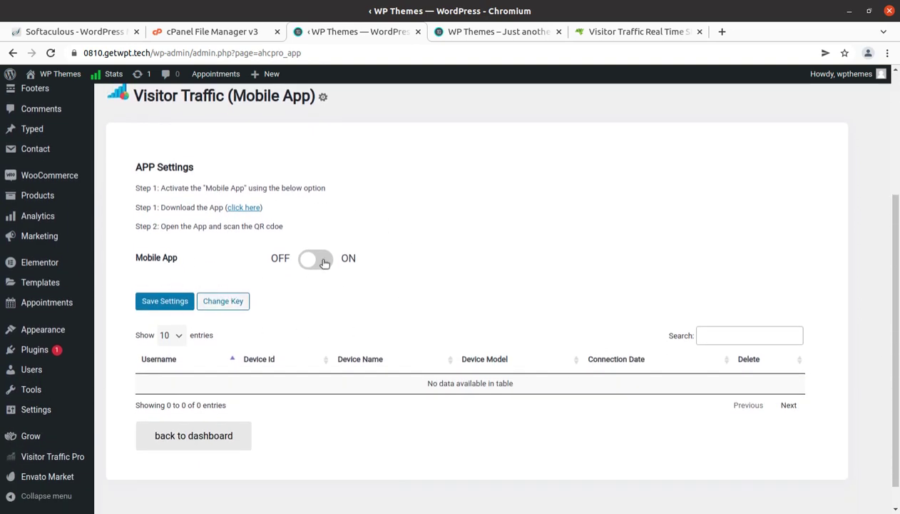
pyautogui.click(324, 262)
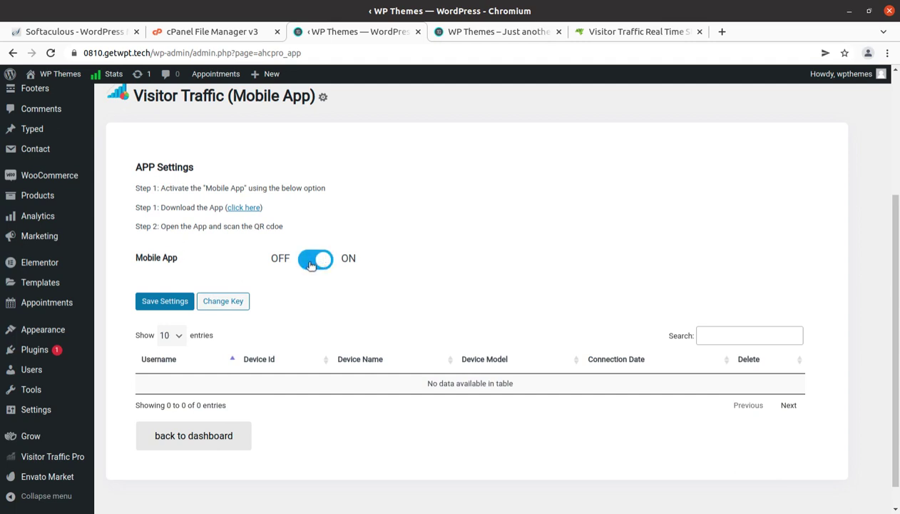
pyautogui.click(310, 264)
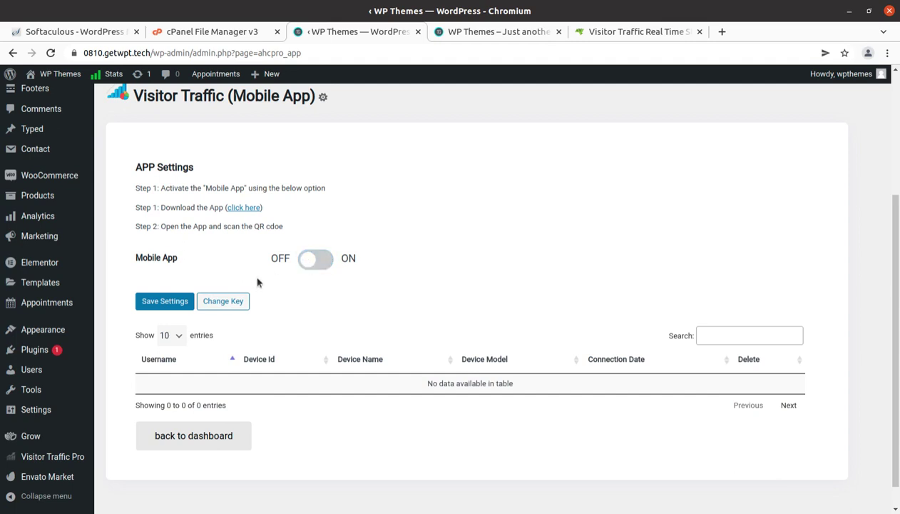
pyautogui.click(328, 260)
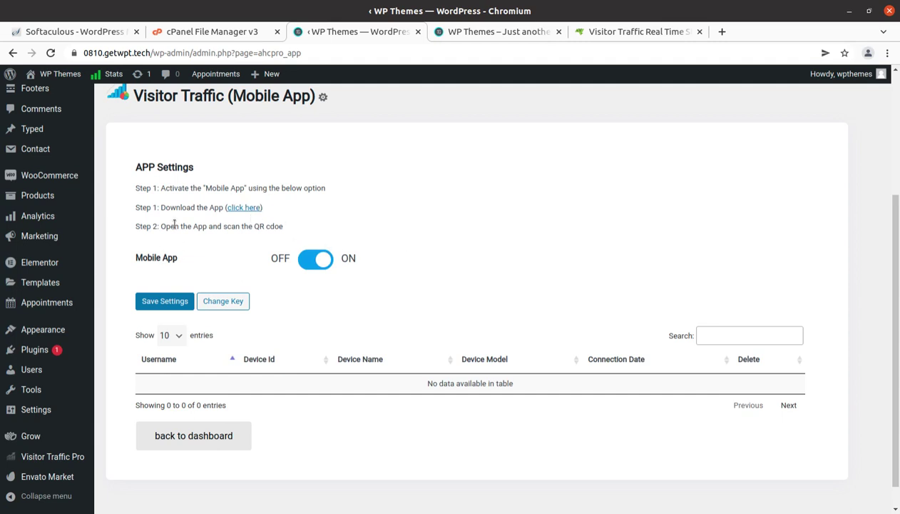
pyautogui.click(240, 208)
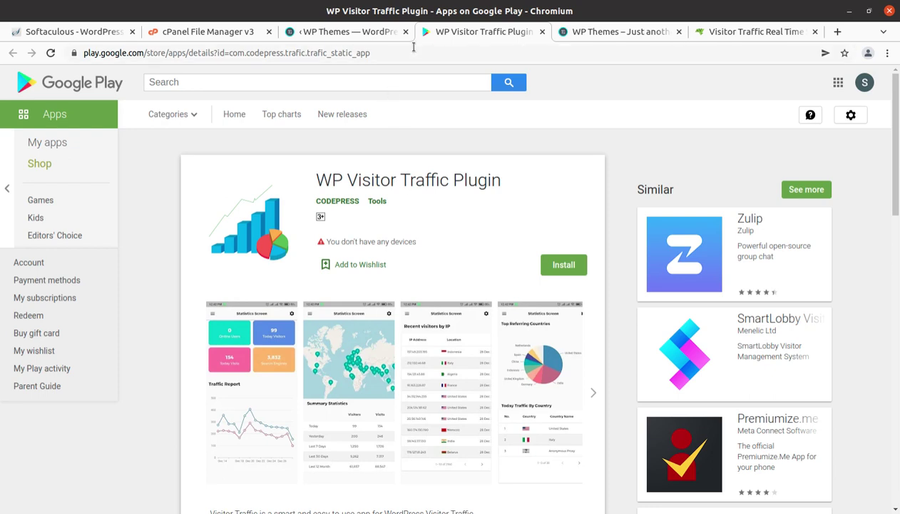
# - Close Google Play, cancel the app key change, and return to the statistics dashboard
pyautogui.click(542, 32)
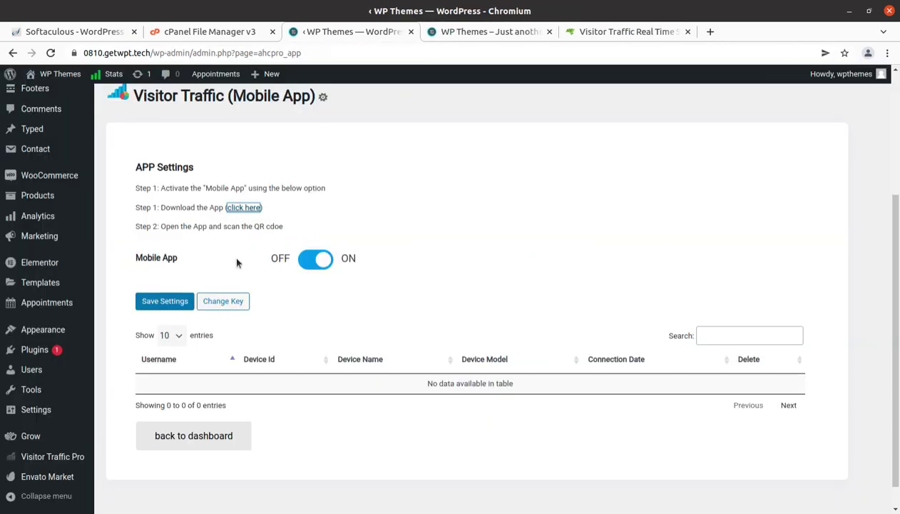
pyautogui.click(211, 303)
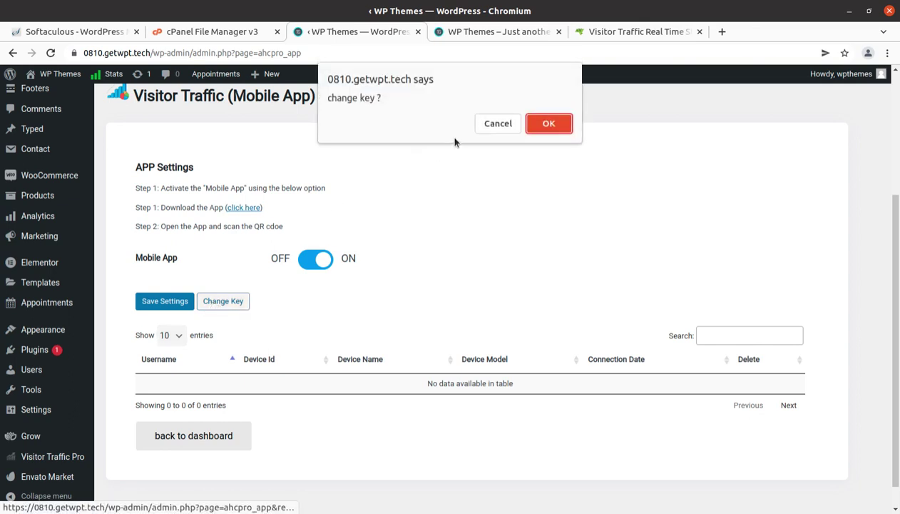
pyautogui.click(502, 125)
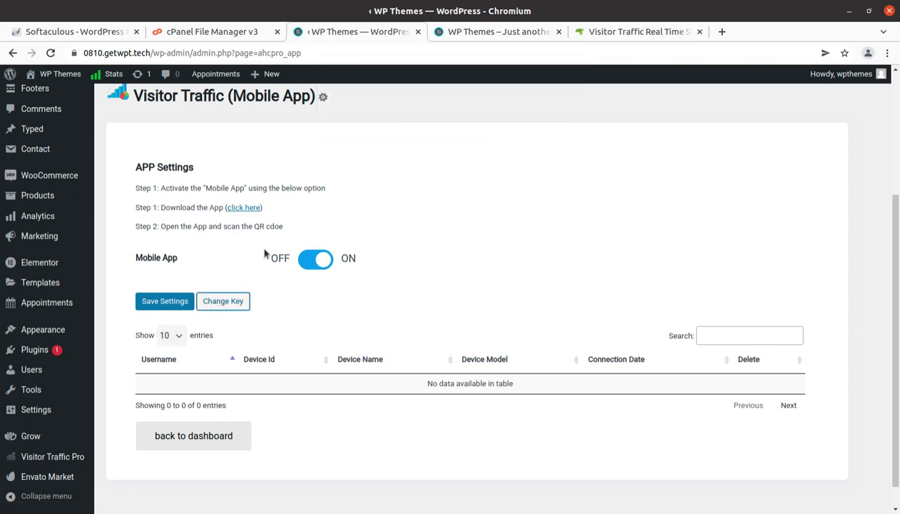
pyautogui.scroll(-1, 341, 304)
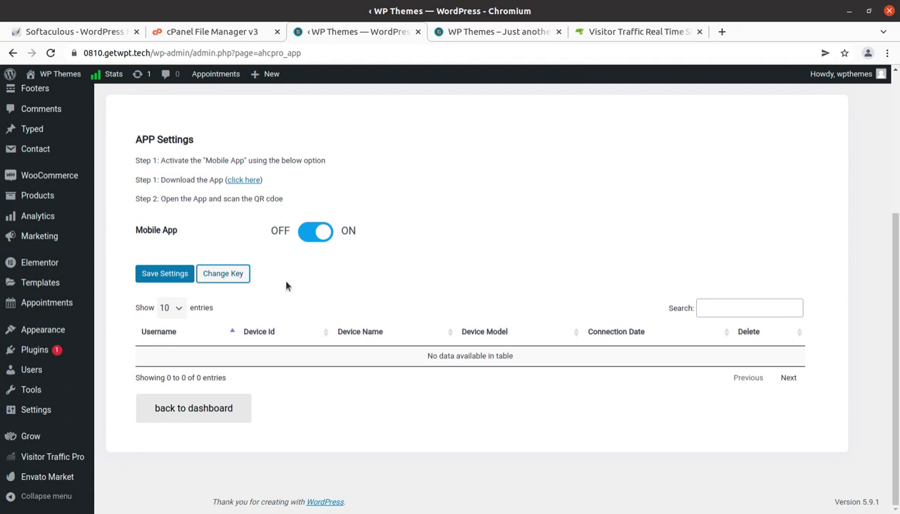
pyautogui.click(185, 410)
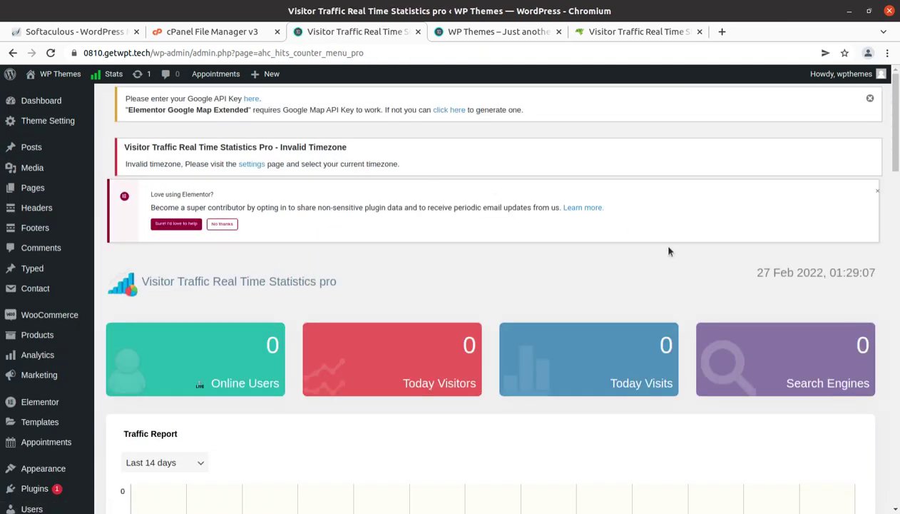
# - Scroll through the visitor statistics dashboard
pyautogui.scroll(-1, 630, 246)
pyautogui.scroll(-2, 620, 244)
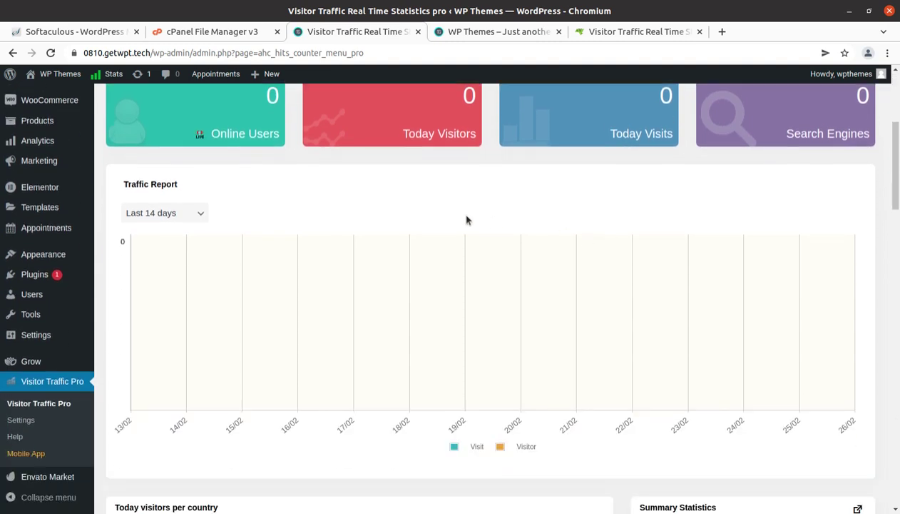
pyautogui.scroll(-2, 456, 224)
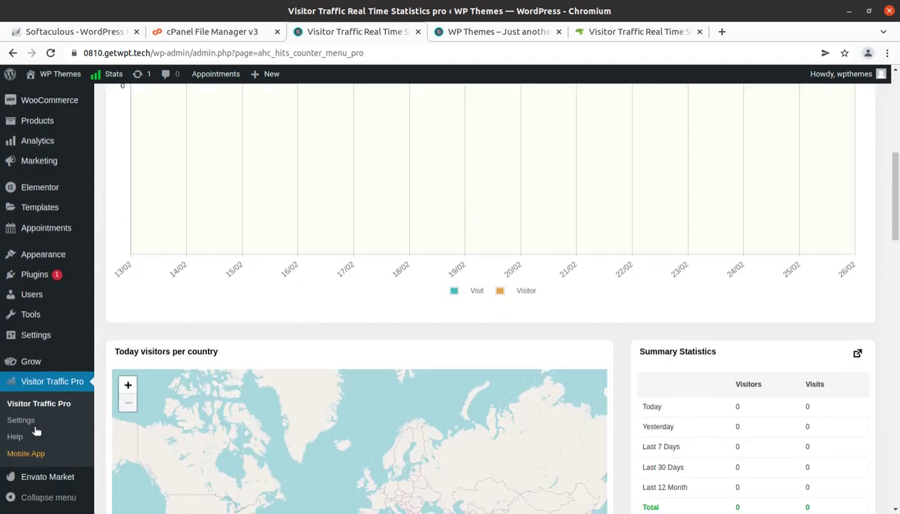
# - Open Visitor Traffic Pro's Help page and review the wp-buy.com contact and ticket options
pyautogui.click(15, 440)
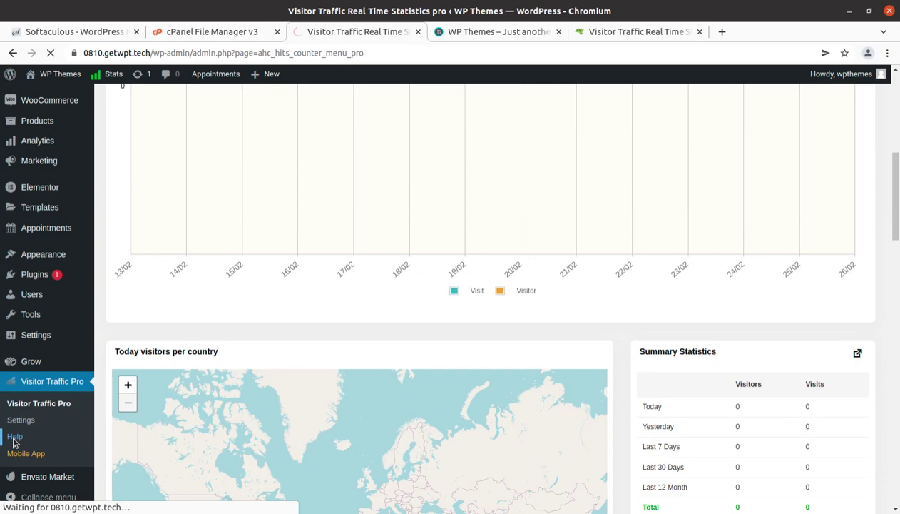
pyautogui.scroll(-2, 272, 383)
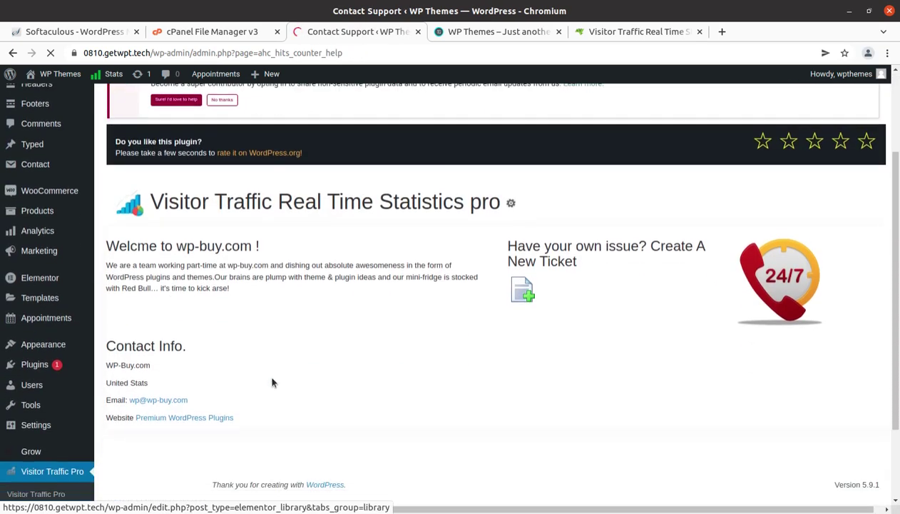
pyautogui.scroll(-1, 272, 381)
pyautogui.scroll(-1, 271, 381)
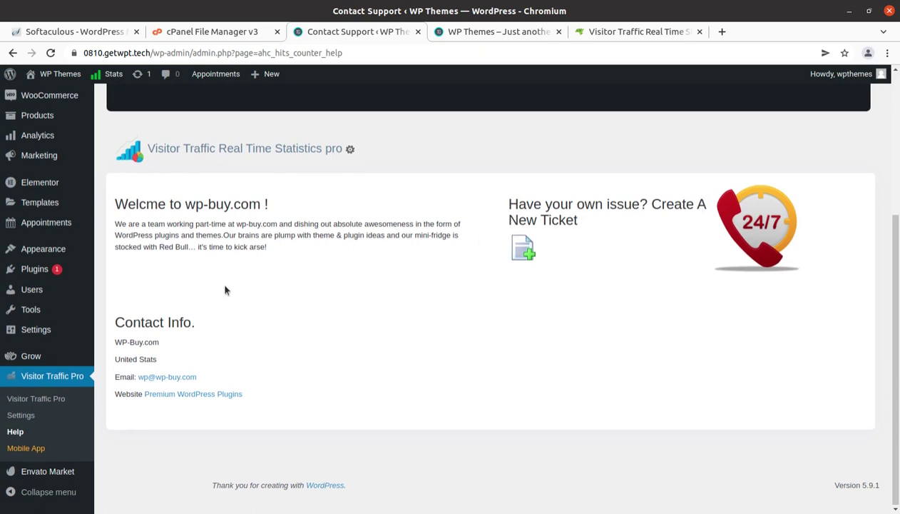
pyautogui.scroll(3, 225, 289)
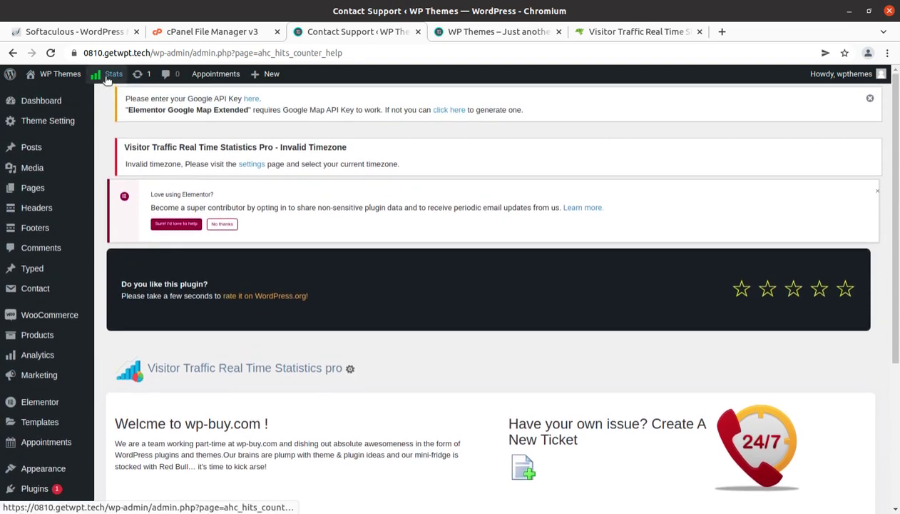
# - Go to the Stats dashboard from the admin toolbar and dismiss the Elementor opt-in notice
pyautogui.click(107, 77)
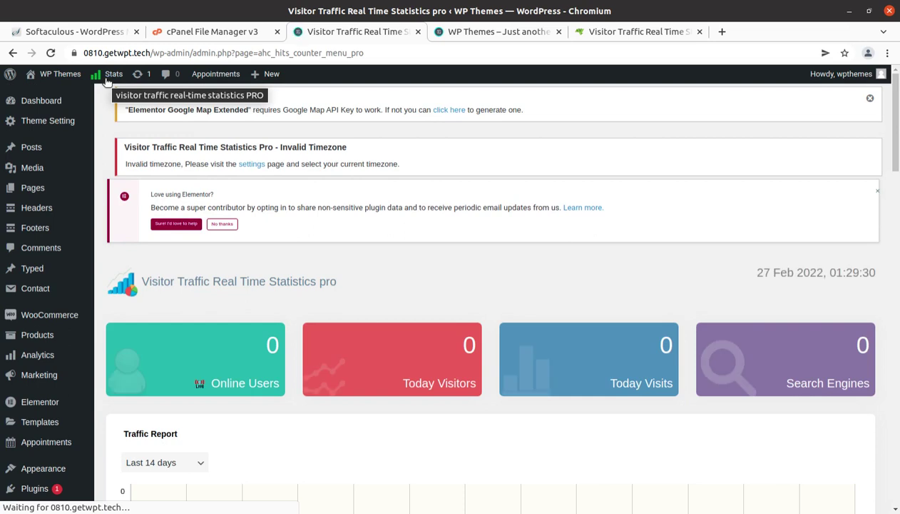
pyautogui.click(878, 191)
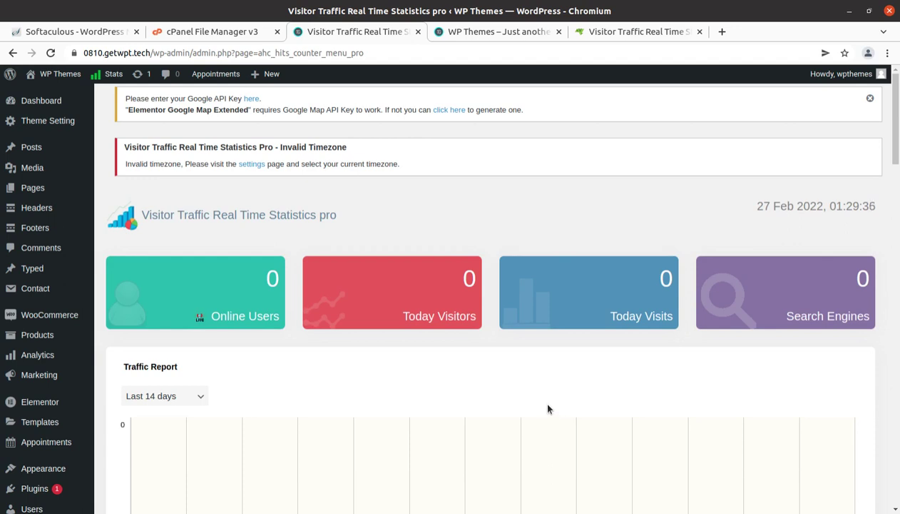
pyautogui.scroll(-3, 548, 408)
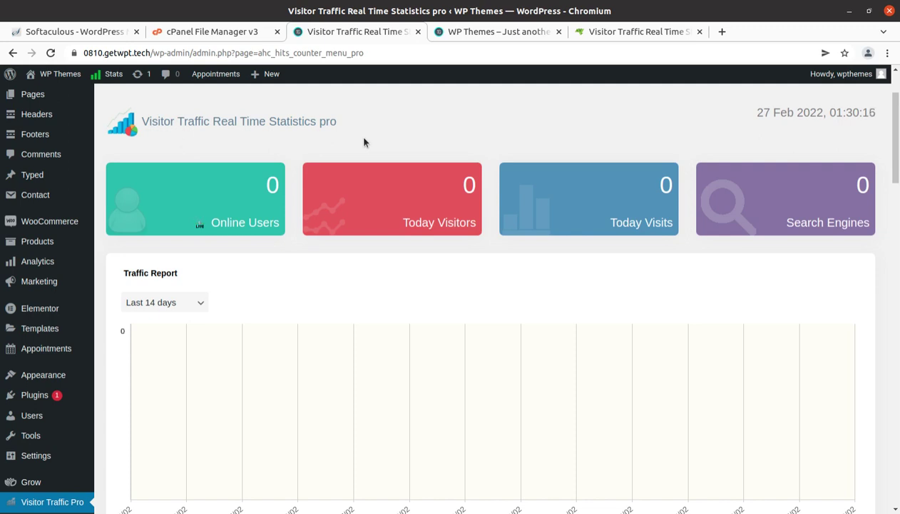
pyautogui.scroll(1, 421, 115)
pyautogui.scroll(1, 435, 102)
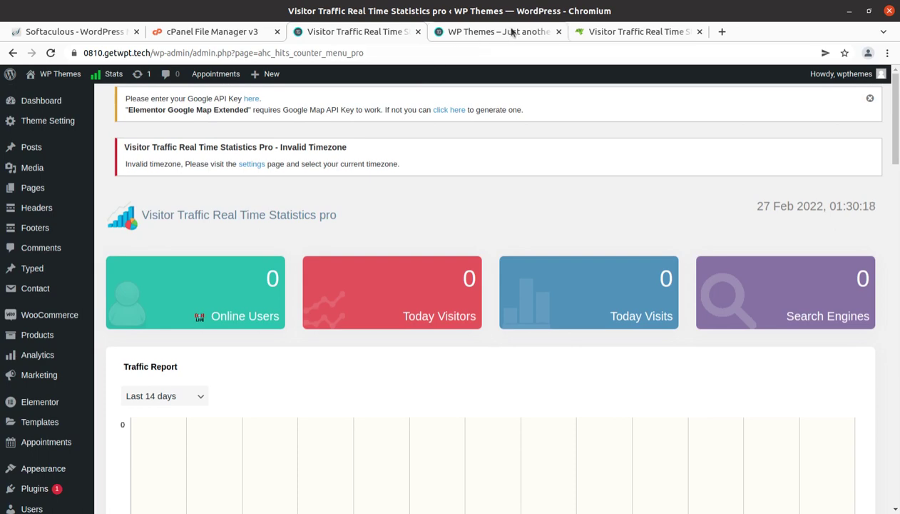
# - View the WP Themes site, then scroll the wp-buy.com Visitor Traffic product page up to the $29 sale offer
pyautogui.click(464, 33)
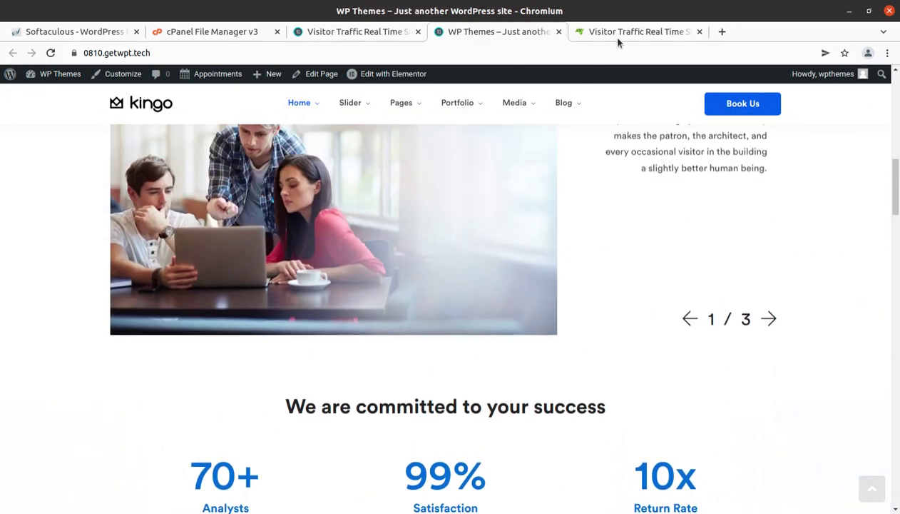
pyautogui.click(617, 34)
pyautogui.scroll(5, 353, 238)
pyautogui.scroll(5, 353, 238)
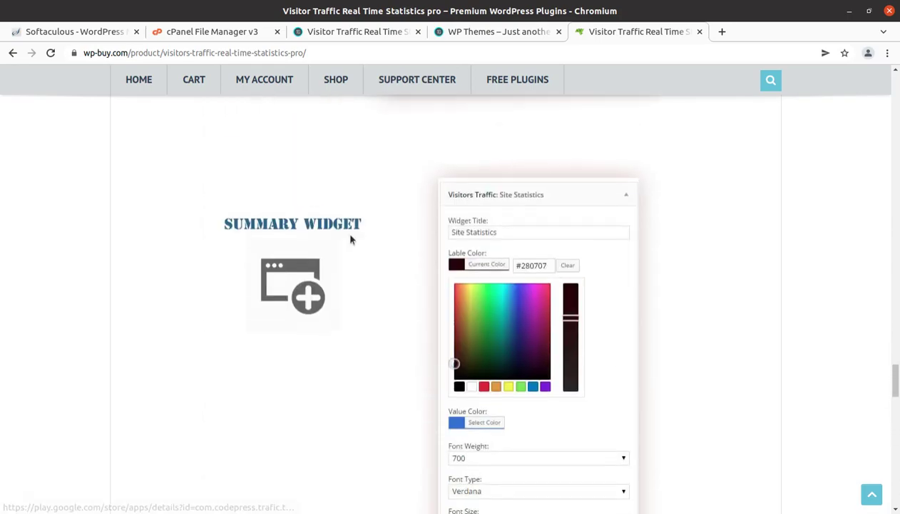
pyautogui.scroll(5, 352, 239)
pyautogui.scroll(5, 352, 238)
pyautogui.scroll(5, 353, 238)
pyautogui.scroll(5, 350, 239)
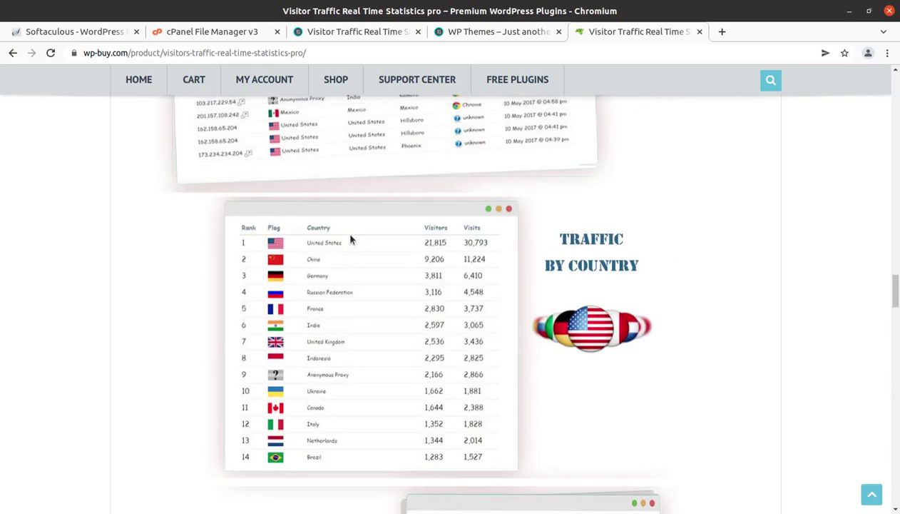
pyautogui.scroll(5, 350, 239)
pyautogui.scroll(5, 350, 239)
pyautogui.scroll(5, 897, 238)
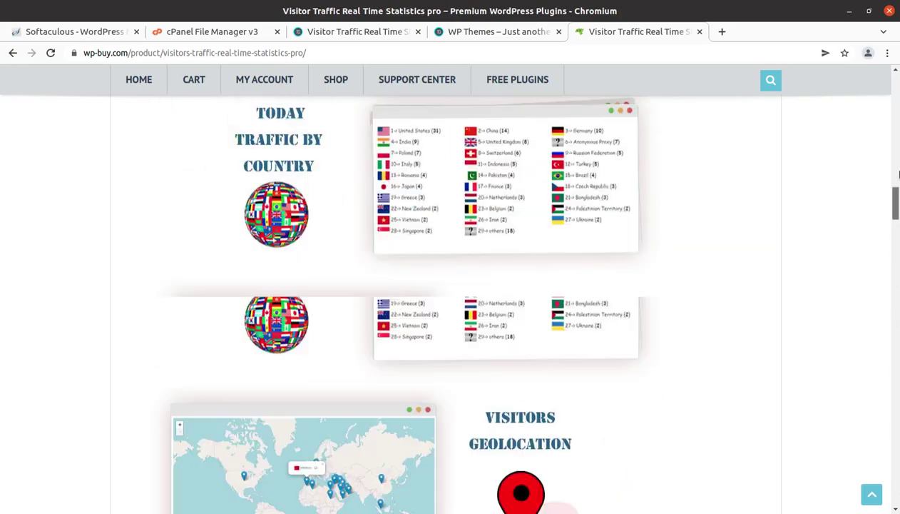
pyautogui.scroll(10, 897, 238)
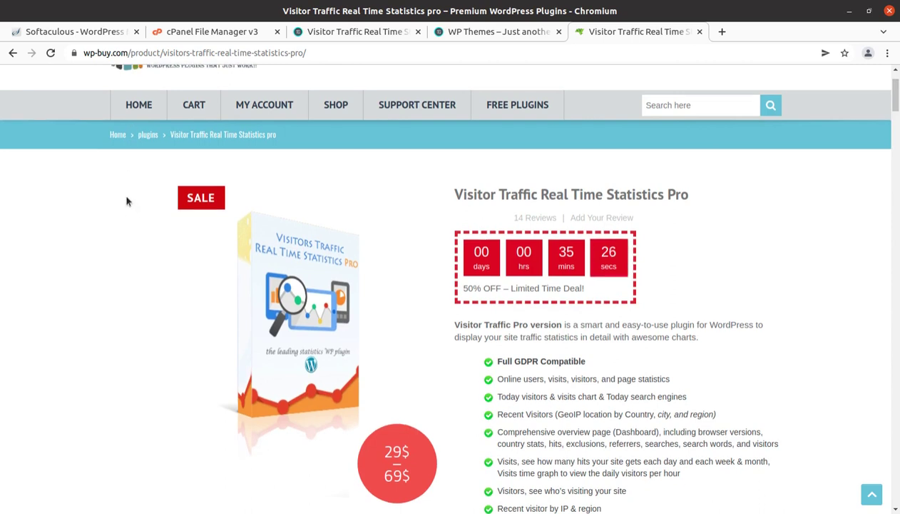
pyautogui.scroll(2, 126, 201)
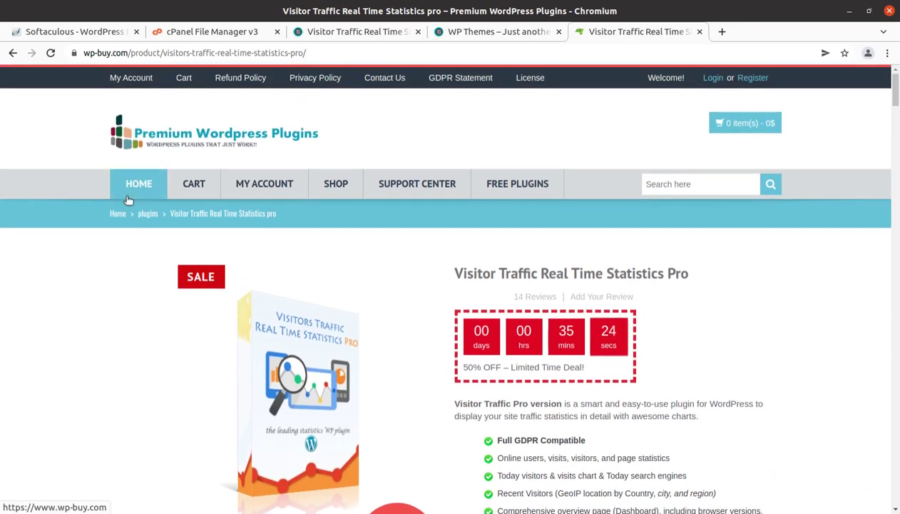